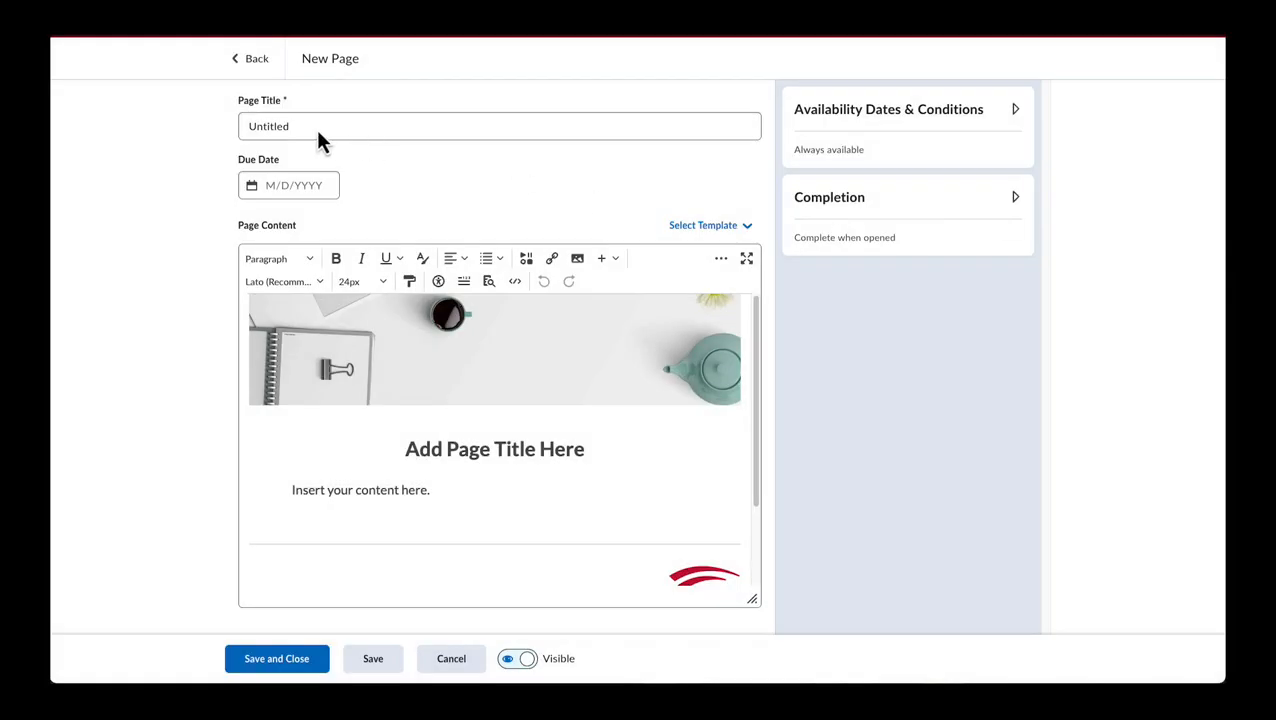
Set the page title to "My New demo page".
click(286, 126)
double_click(292, 126)
text(My )
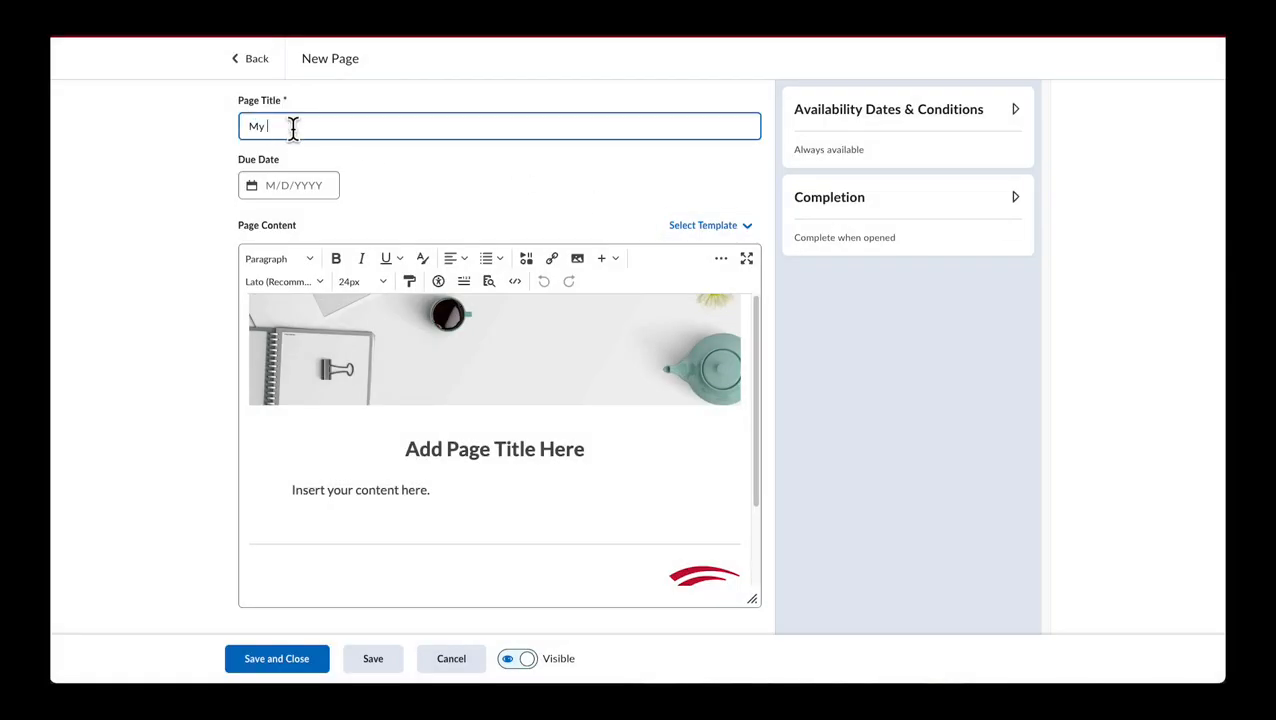
text(New demo page)
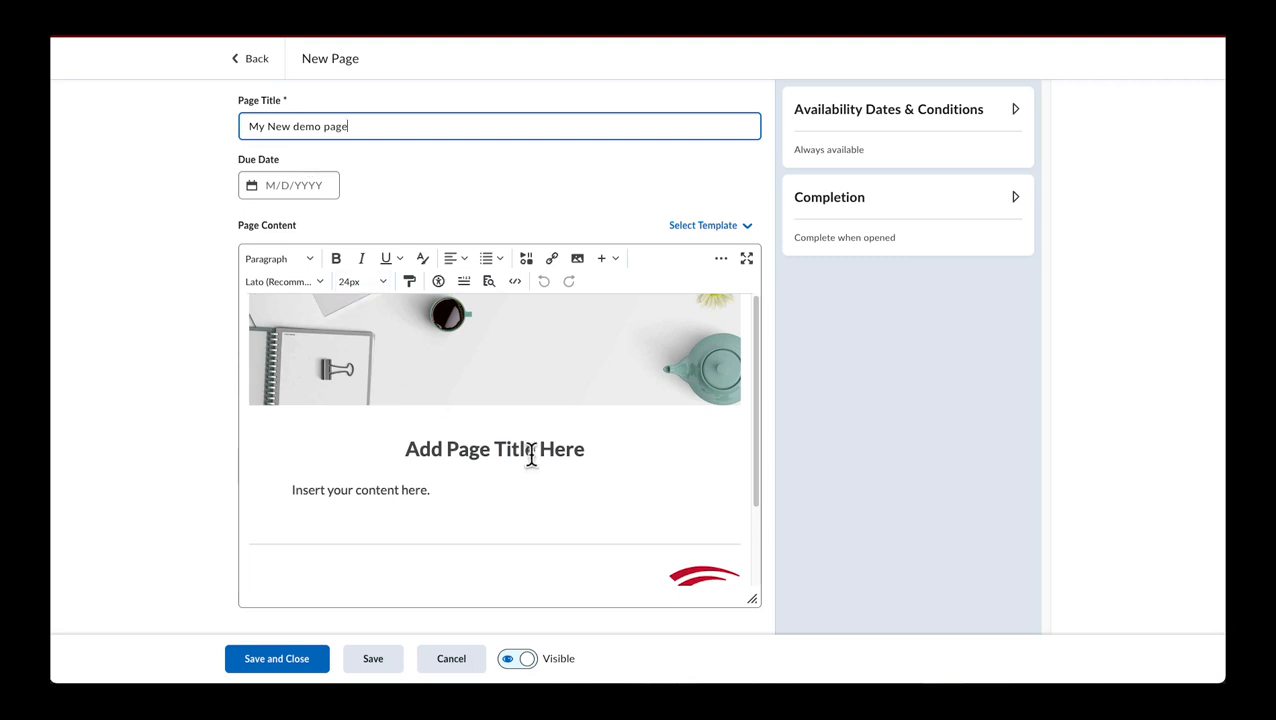
Replace the placeholder heading in the page content with "The New Demo Page".
click(584, 450)
key(BackSpace)
key(BackSpace)
key(BackSpace)
key(BackSpace)
key(BackSpace)
key(BackSpace)
key(BackSpace)
key(BackSpace)
key(BackSpace)
key(BackSpace)
key(BackSpace)
key(BackSpace)
key(BackSpace)
key(BackSpace)
key(BackSpace)
key(BackSpace)
key(BackSpace)
key(BackSpace)
key(BackSpace)
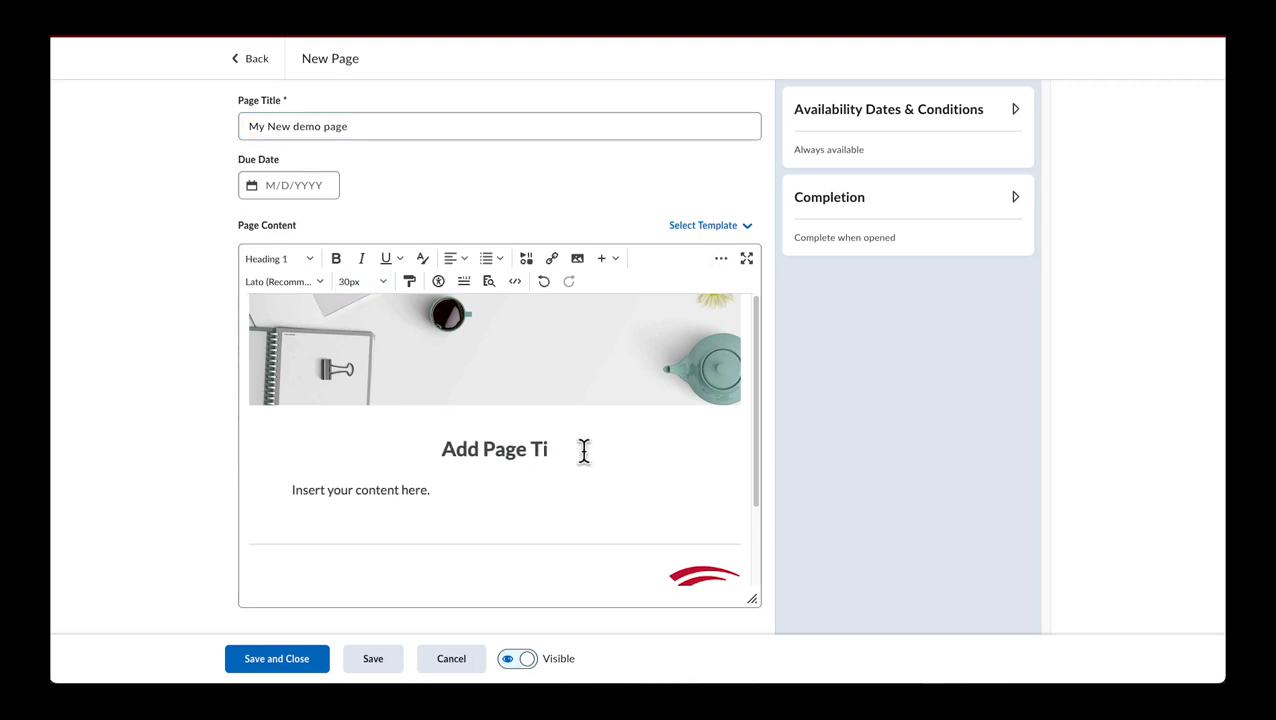
text(The New De)
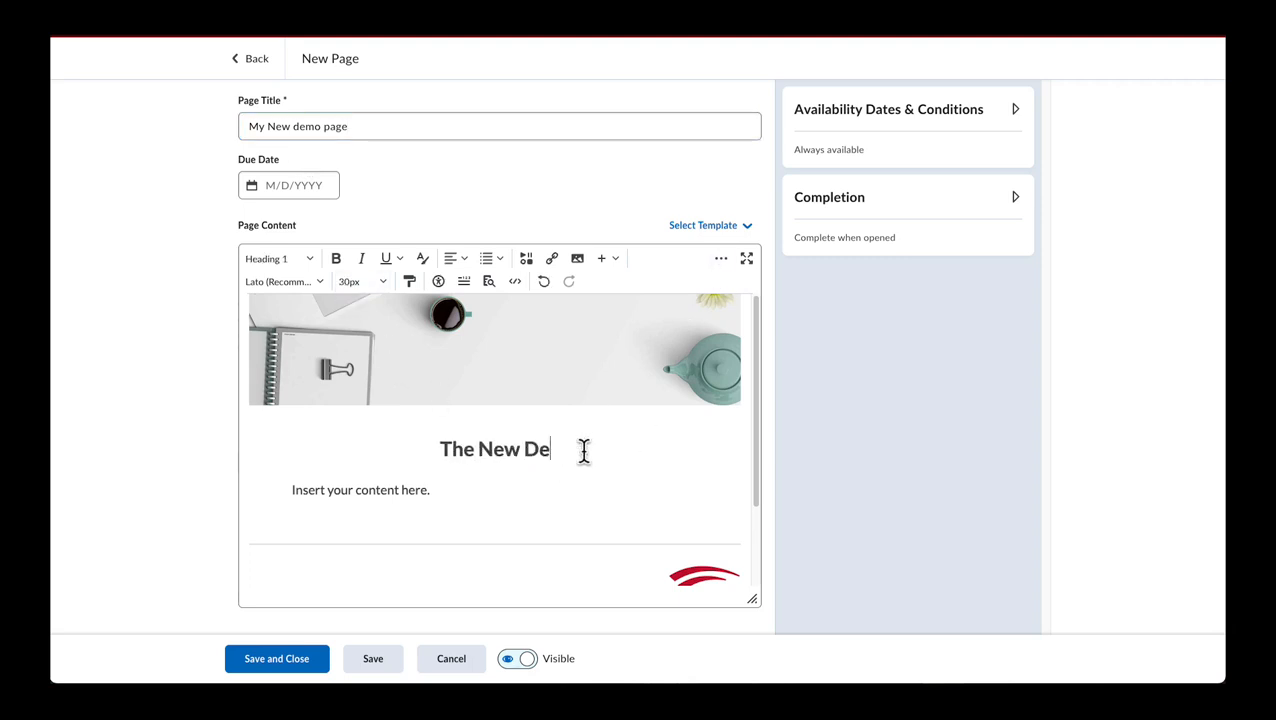
text(mo Page)
In the full-screen editor, replace the placeholder body text, beginning with "Here is where I can insert various content for what is needed.".
click(746, 258)
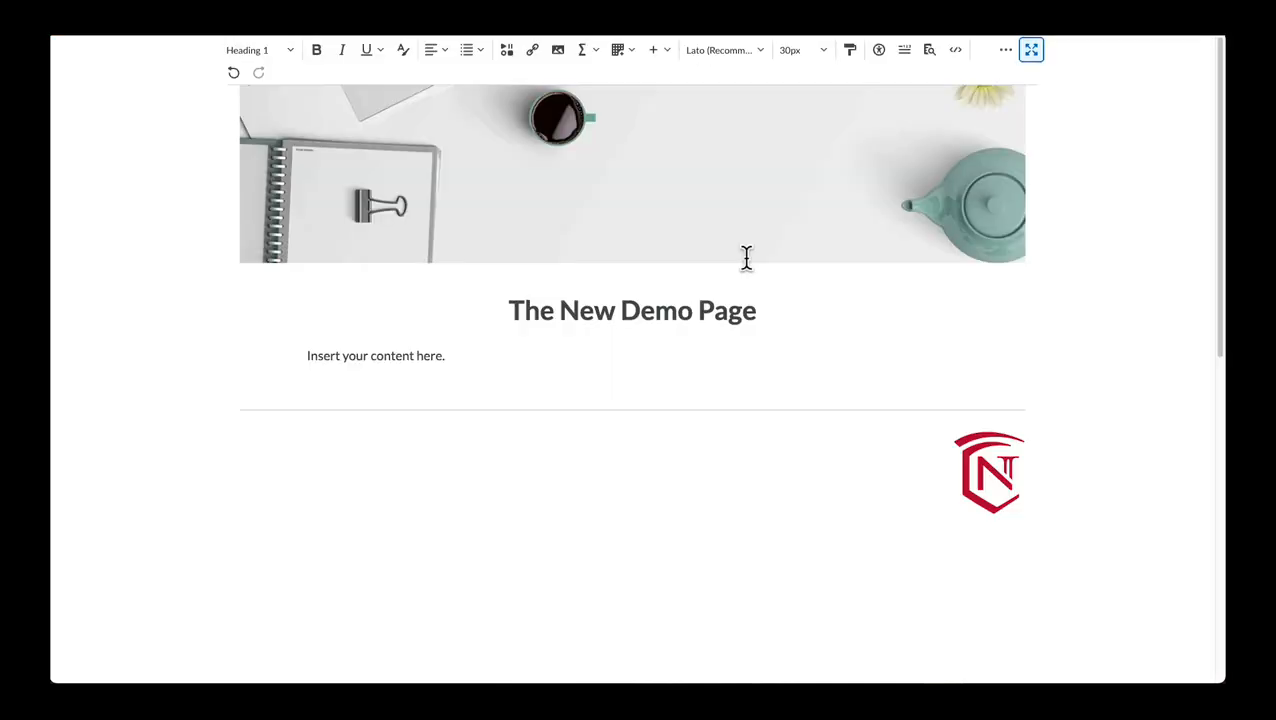
click(467, 360)
key(BackSpace)
key(BackSpace)
key(BackSpace)
key(BackSpace)
key(BackSpace)
key(BackSpace)
key(BackSpace)
key(BackSpace)
key(BackSpace)
key(BackSpace)
key(BackSpace)
key(BackSpace)
key(BackSpace)
key(BackSpace)
key(BackSpace)
key(BackSpace)
key(BackSpace)
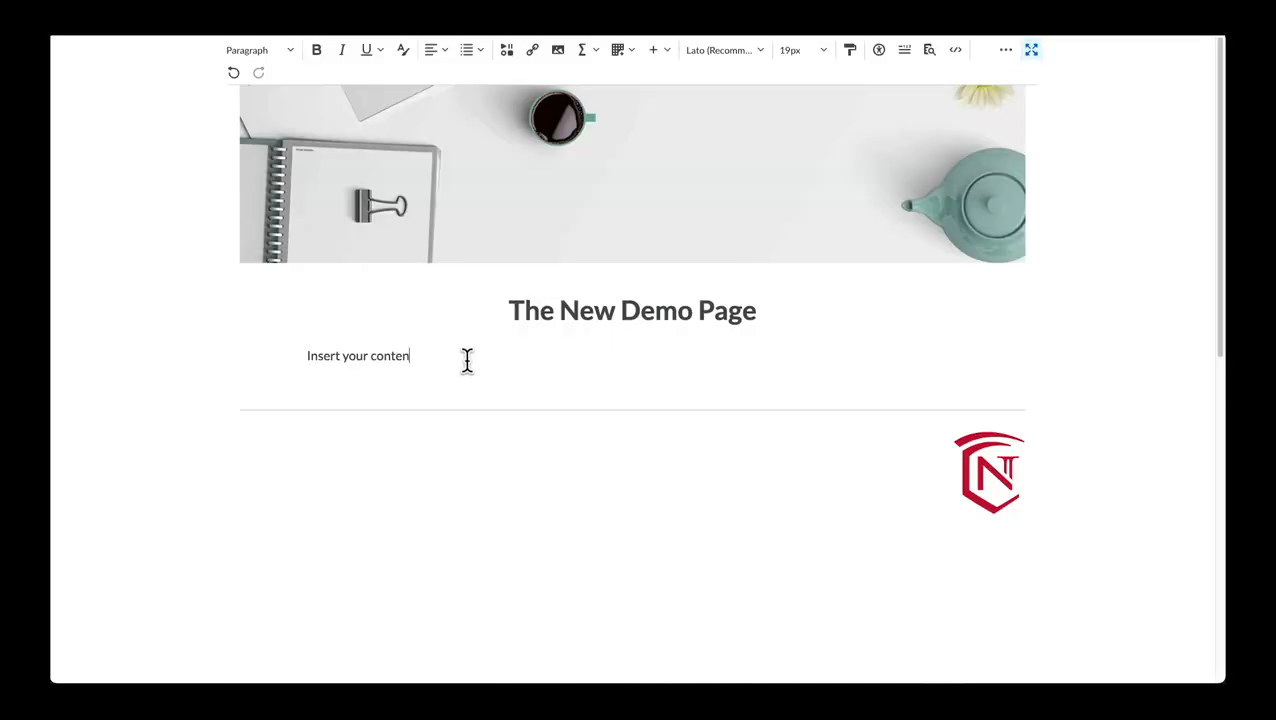
text(Here is wher I can insert various conte)
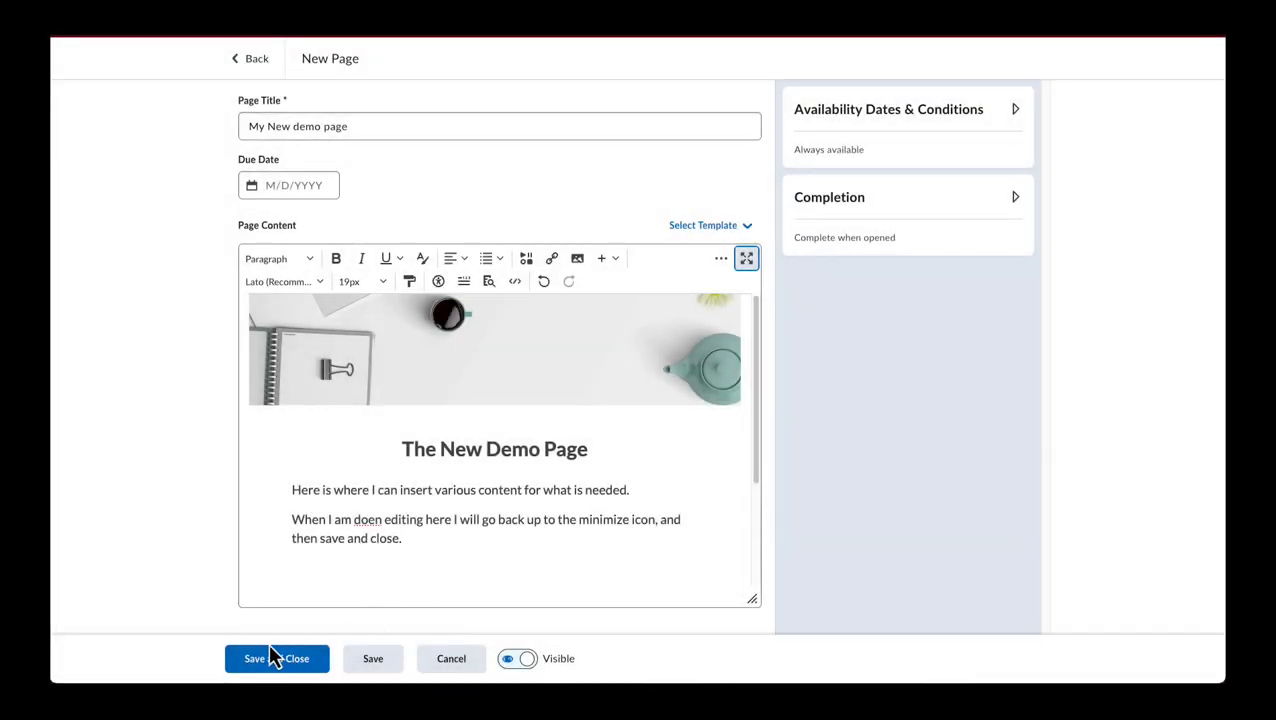
Save and close the demo page and reopen it for editing.
click(266, 660)
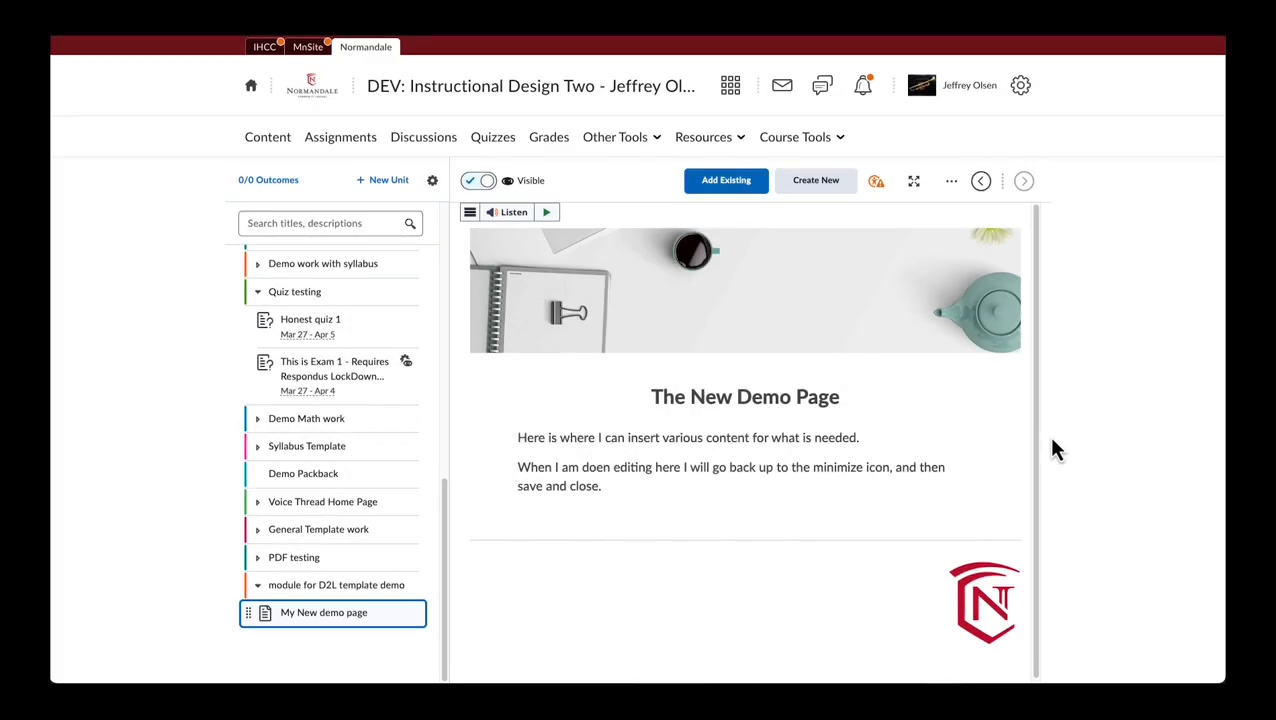
click(953, 185)
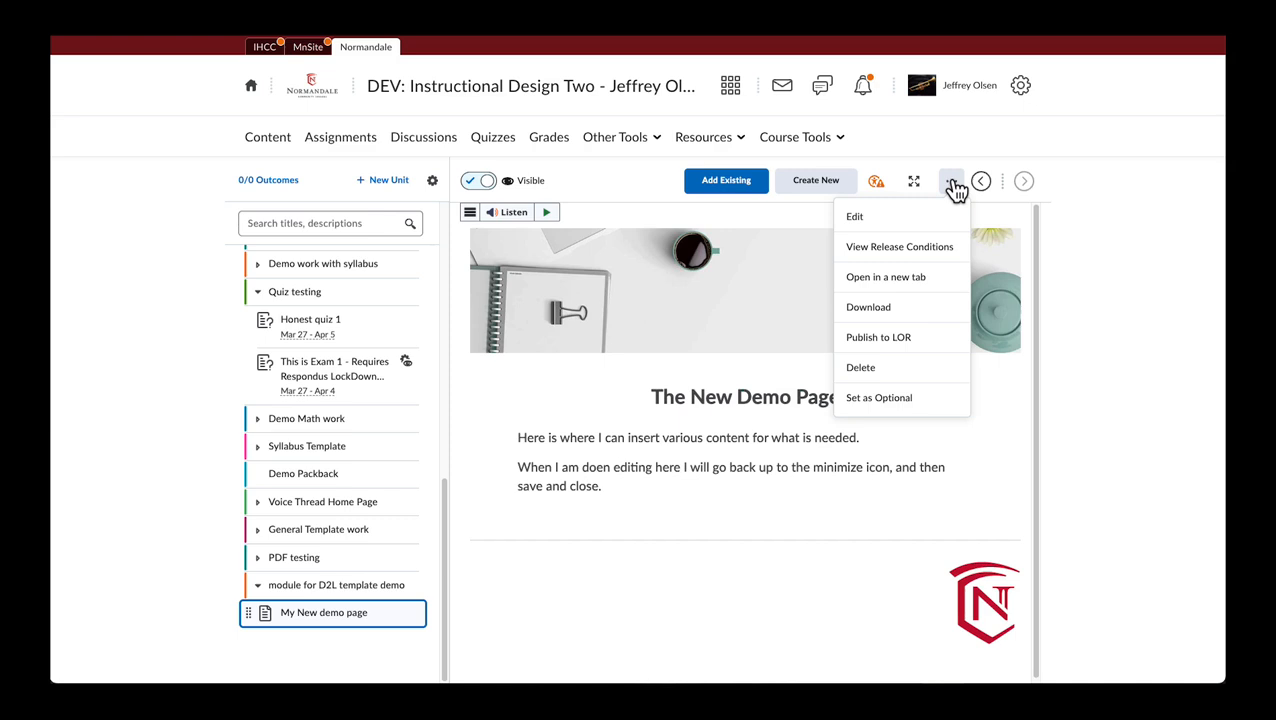
click(857, 219)
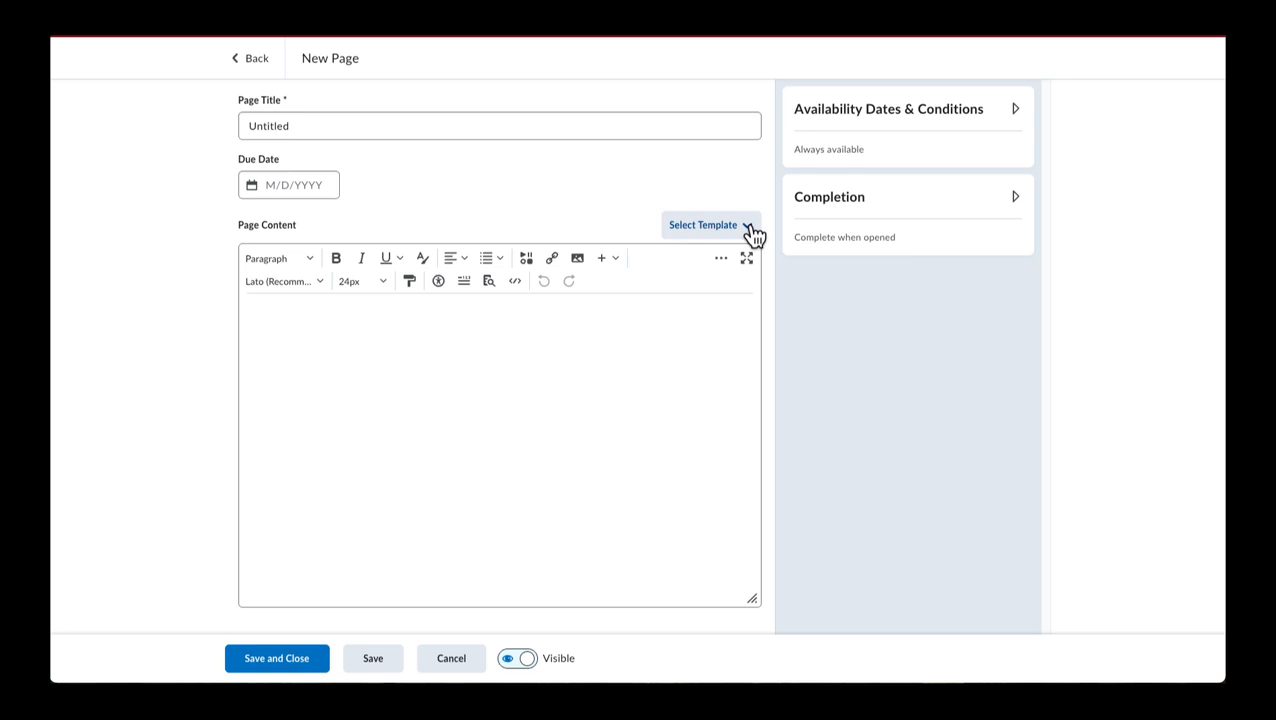
Apply the 01_intro.html template to the new untitled page and review its layout in the full-screen editor.
click(750, 229)
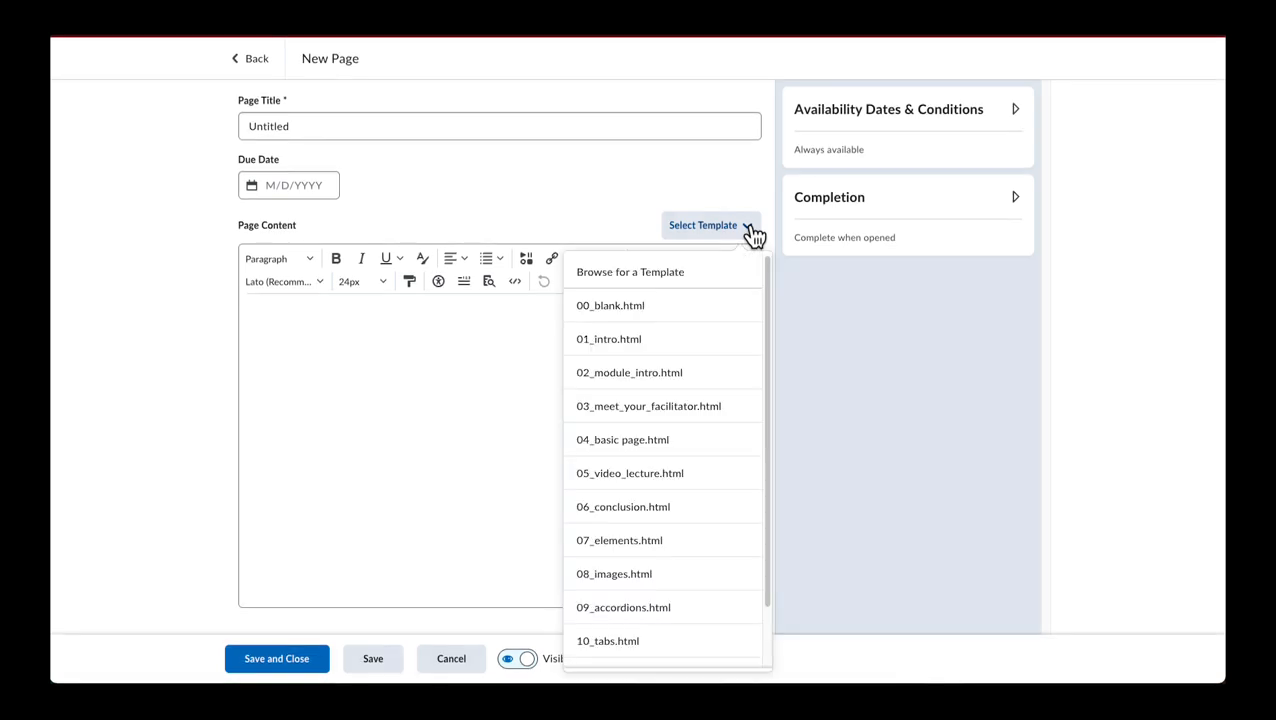
click(630, 345)
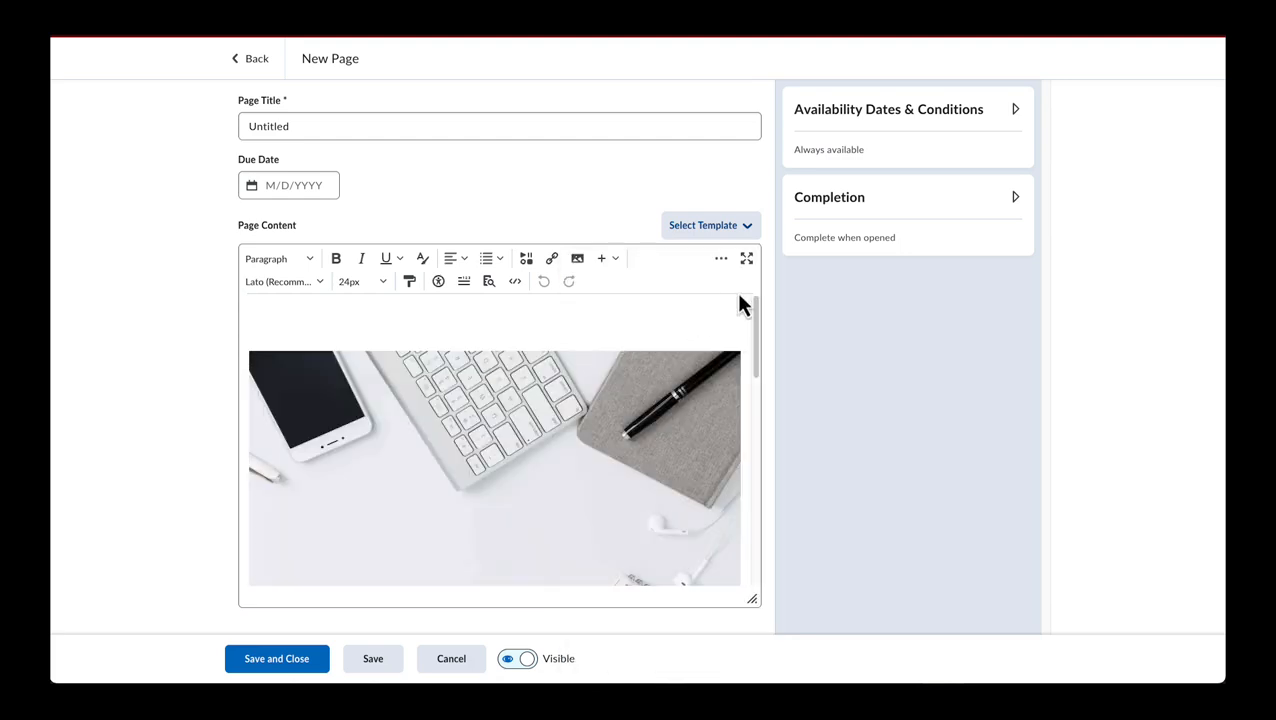
click(747, 260)
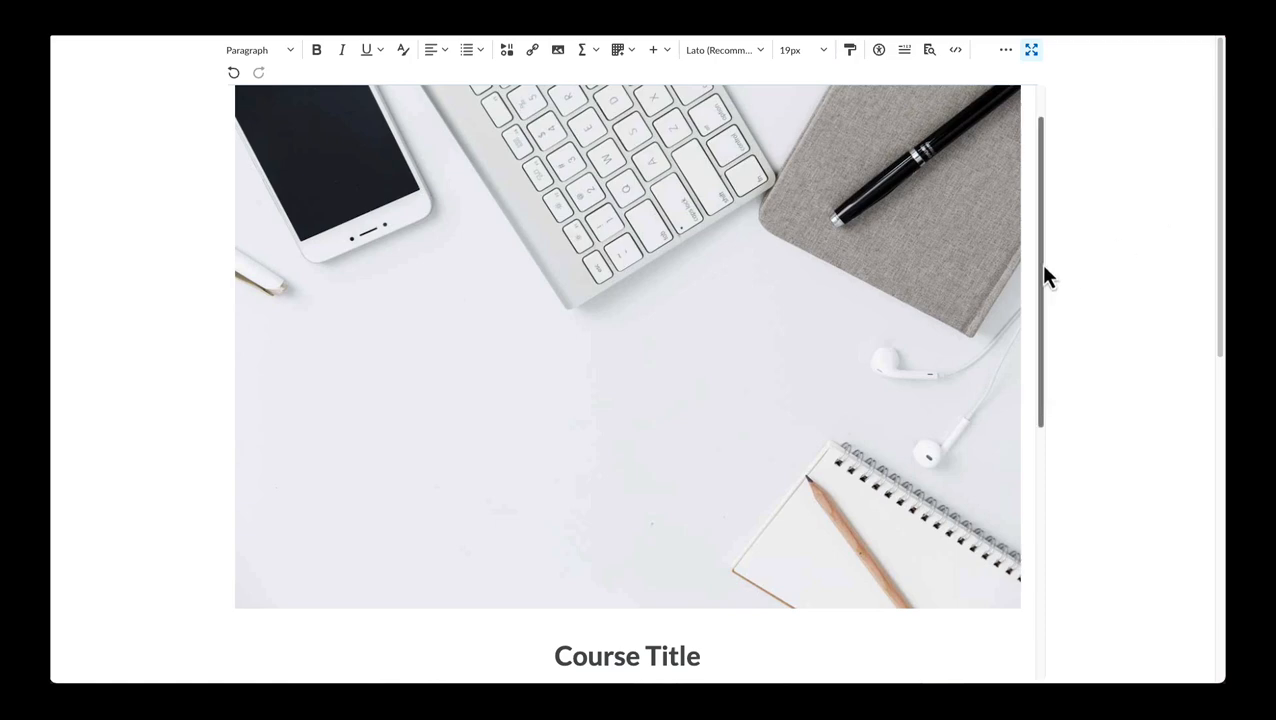
scroll(969, 319, down, 3)
scroll(969, 319, down, 2)
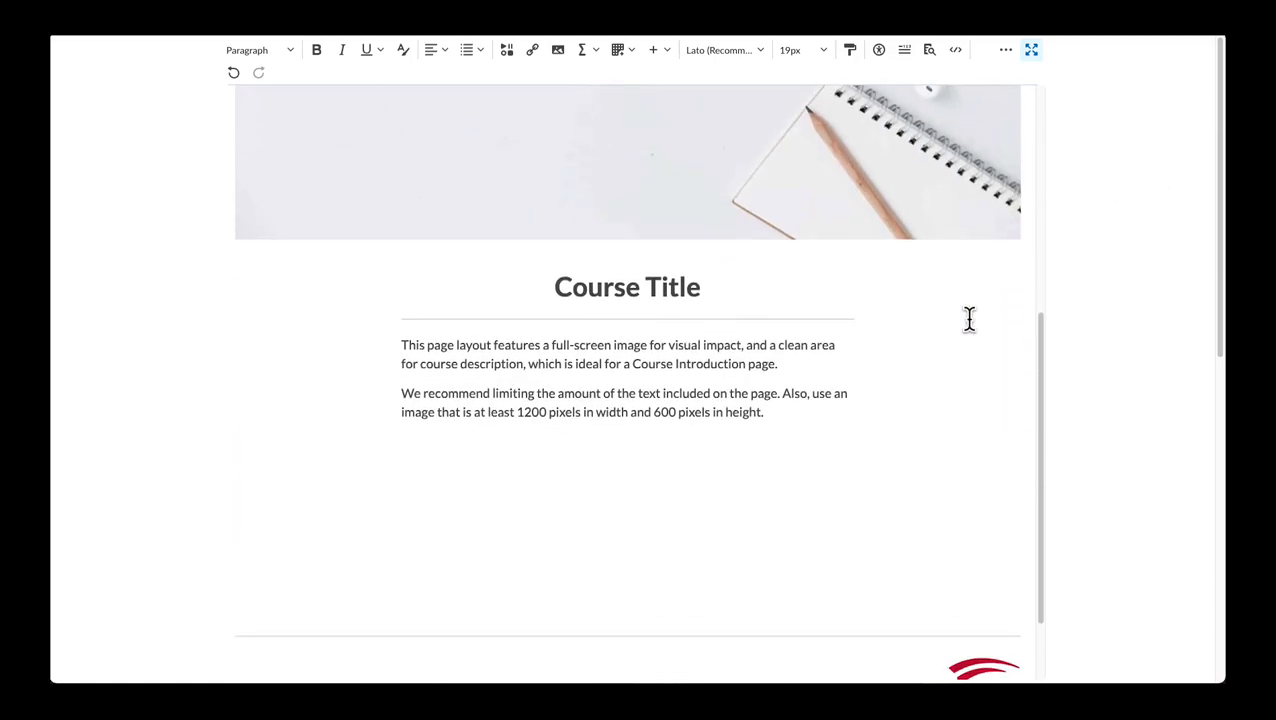
scroll(969, 319, up, 5)
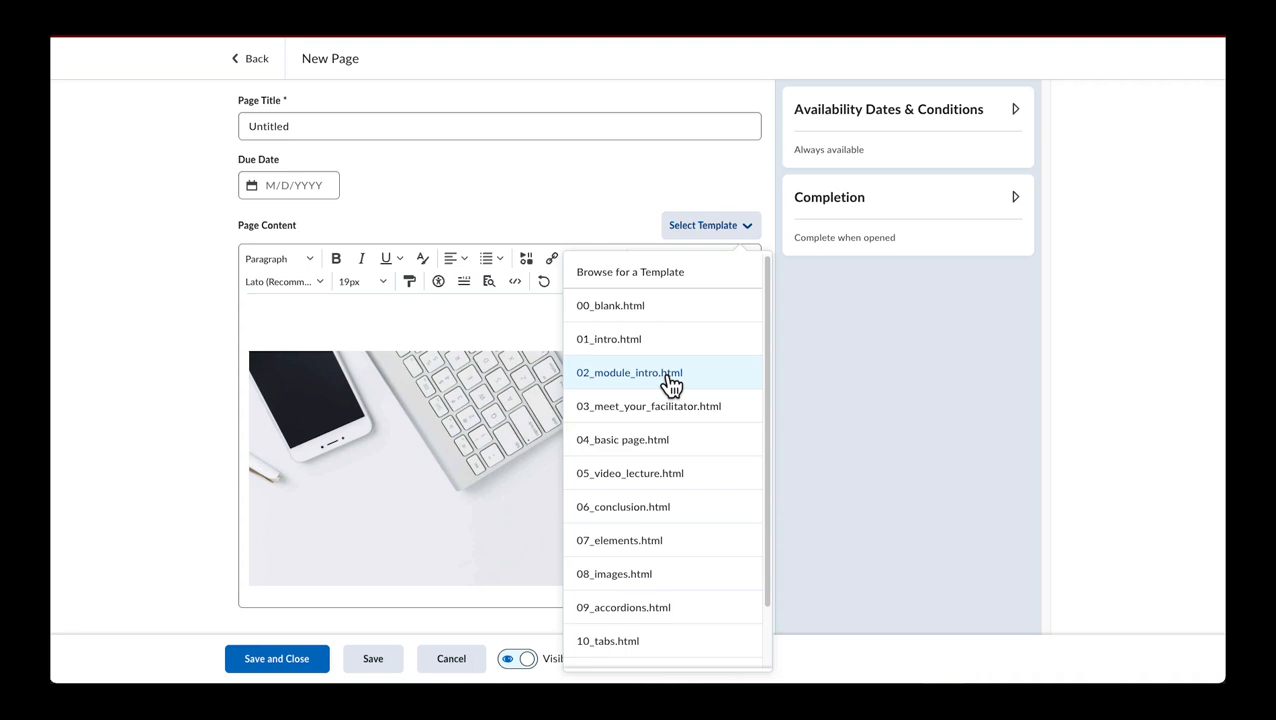
Switch the page to the 02_module_intro.html template and review its banner and learning objectives in full screen.
click(670, 373)
click(570, 208)
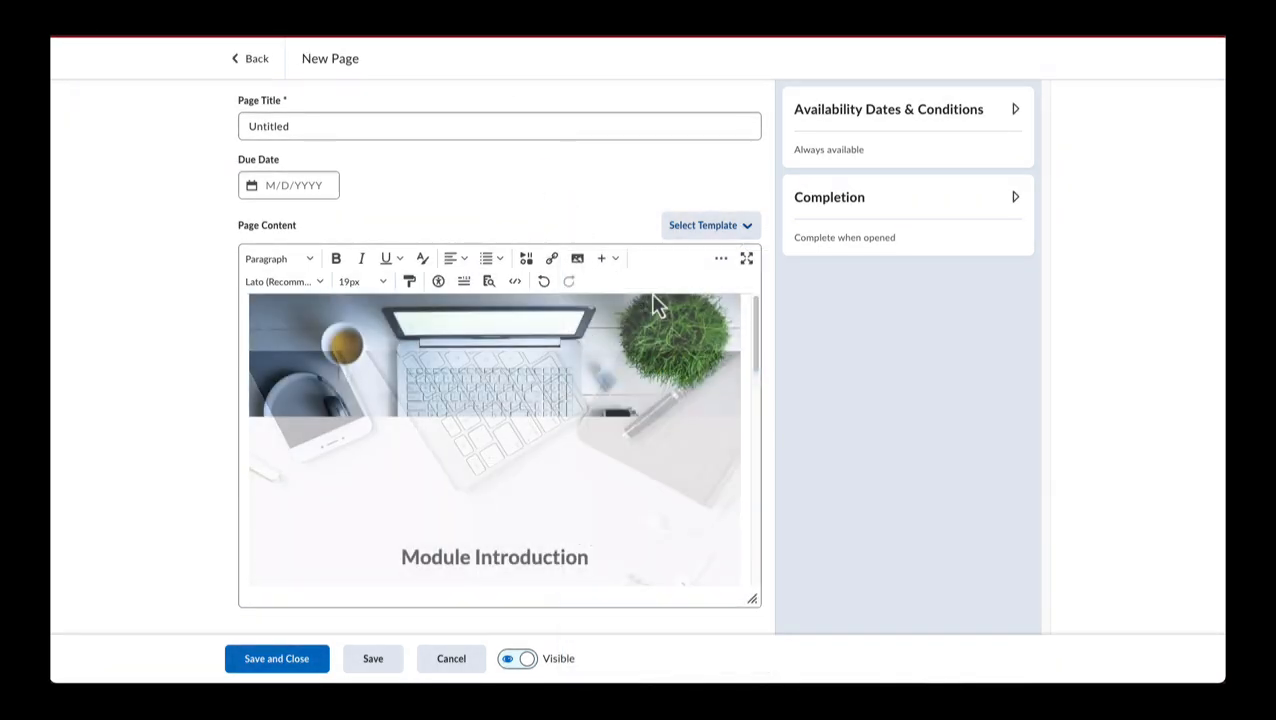
click(747, 259)
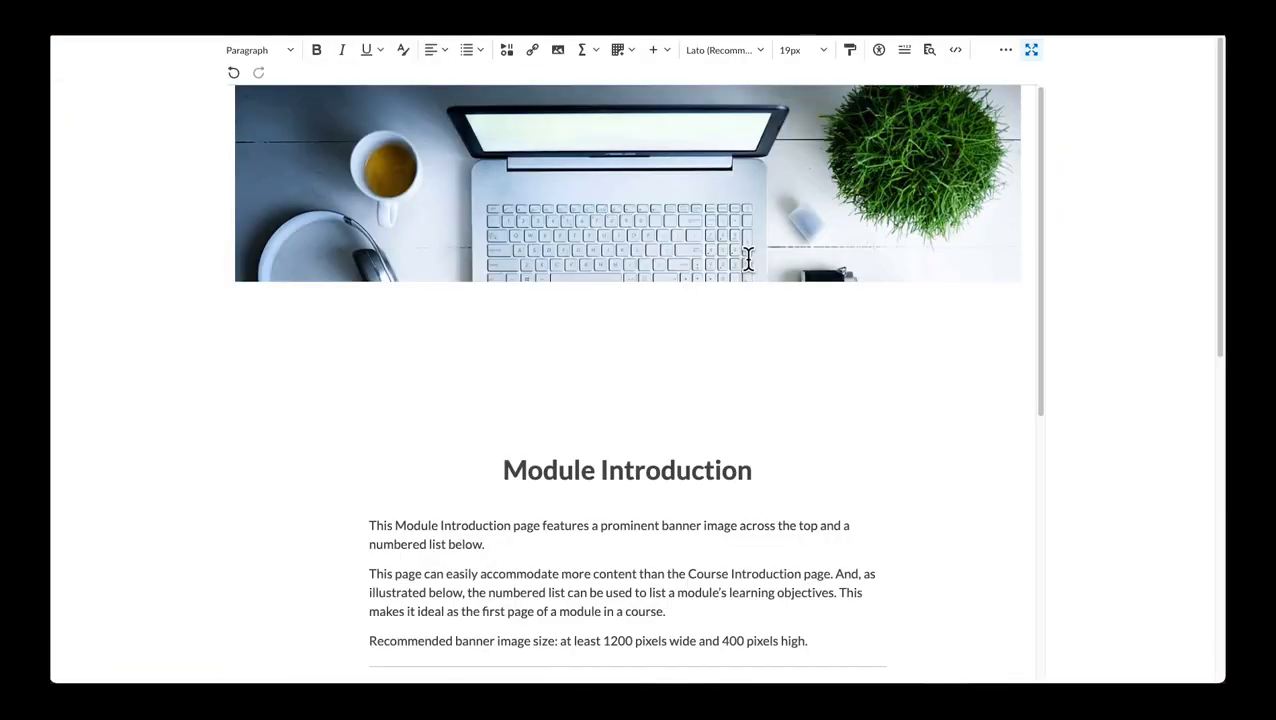
scroll(961, 387, down, 5)
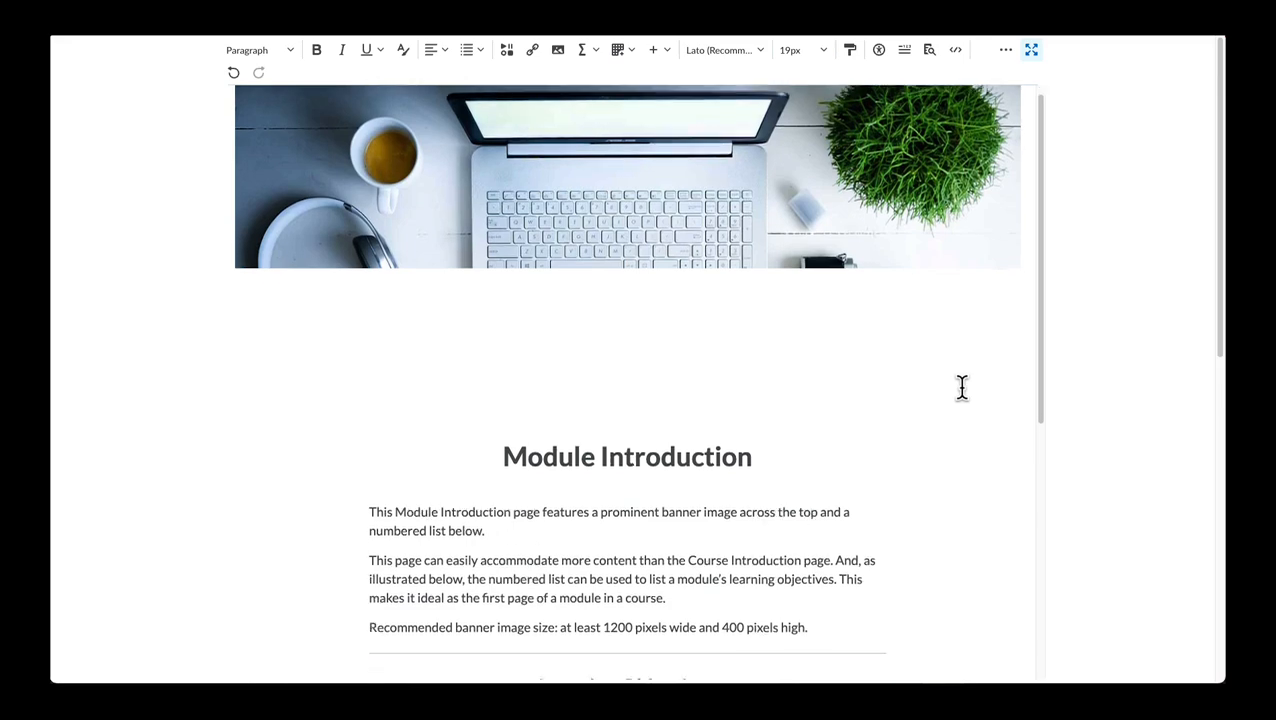
scroll(961, 387, down, 1)
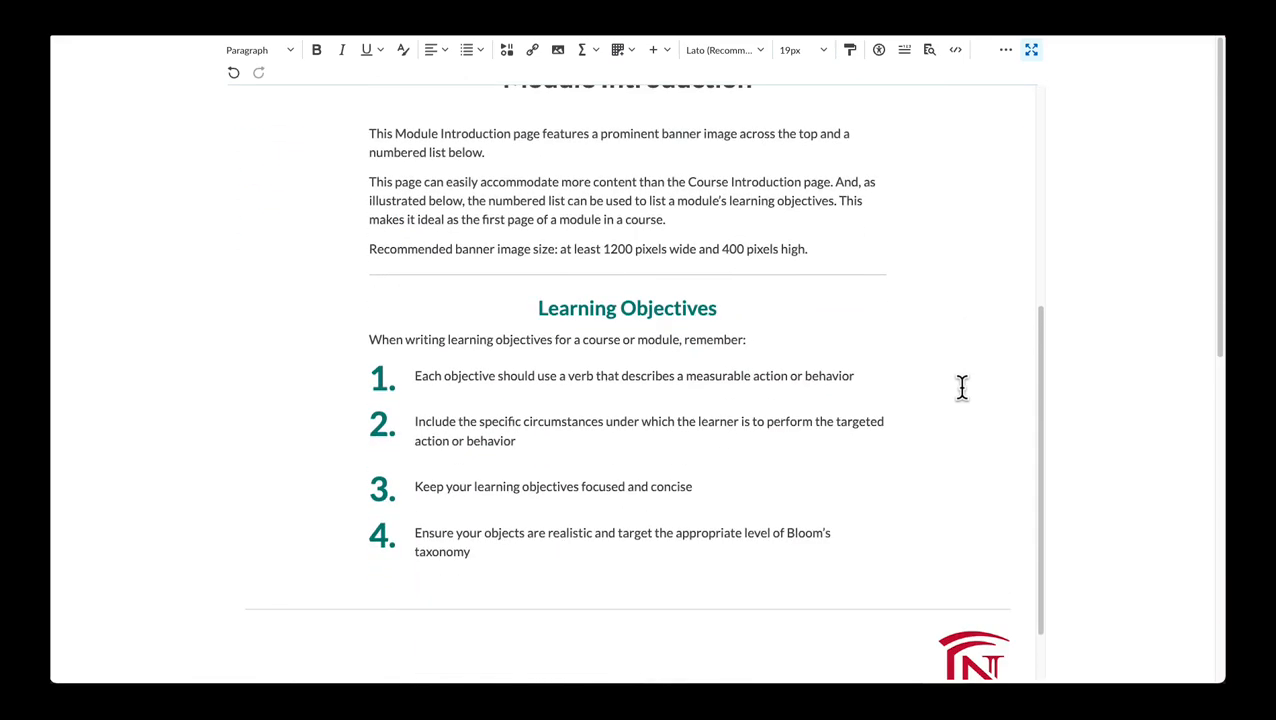
scroll(961, 387, up, 1)
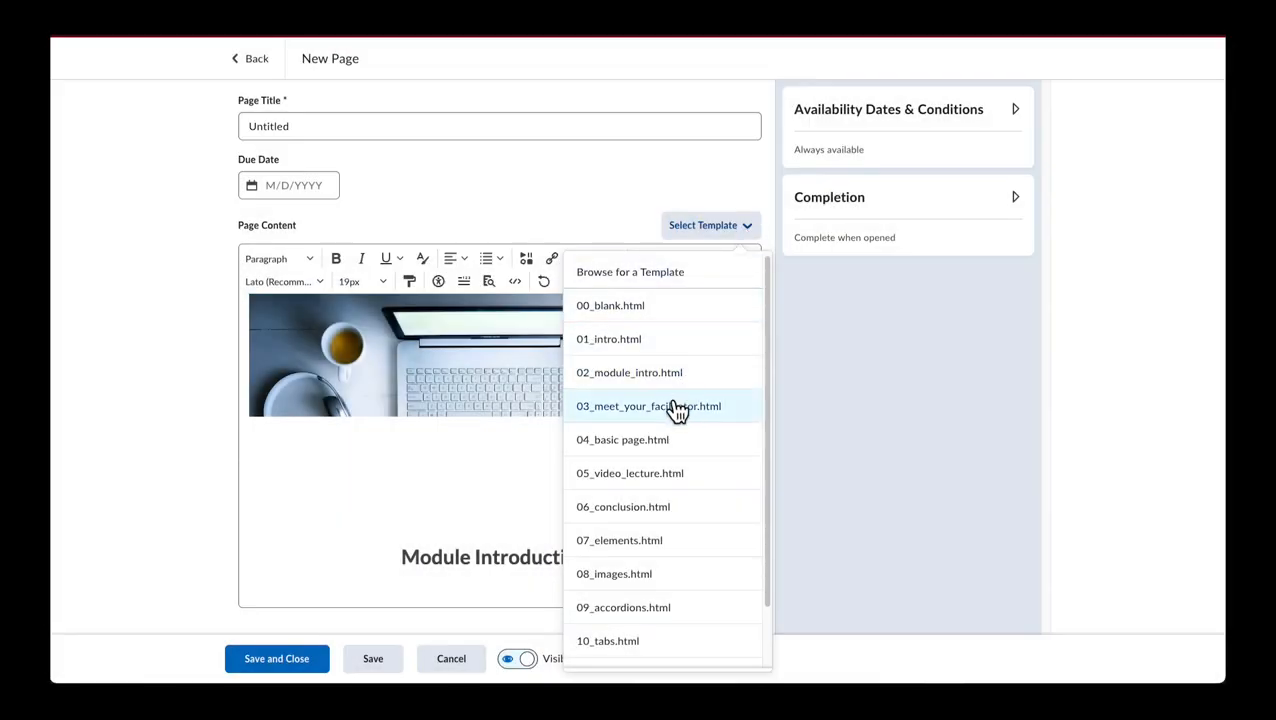
Try the 03_meet_your_facilitator.html and 04_basic page.html templates on the page, reviewing each in full screen.
click(677, 408)
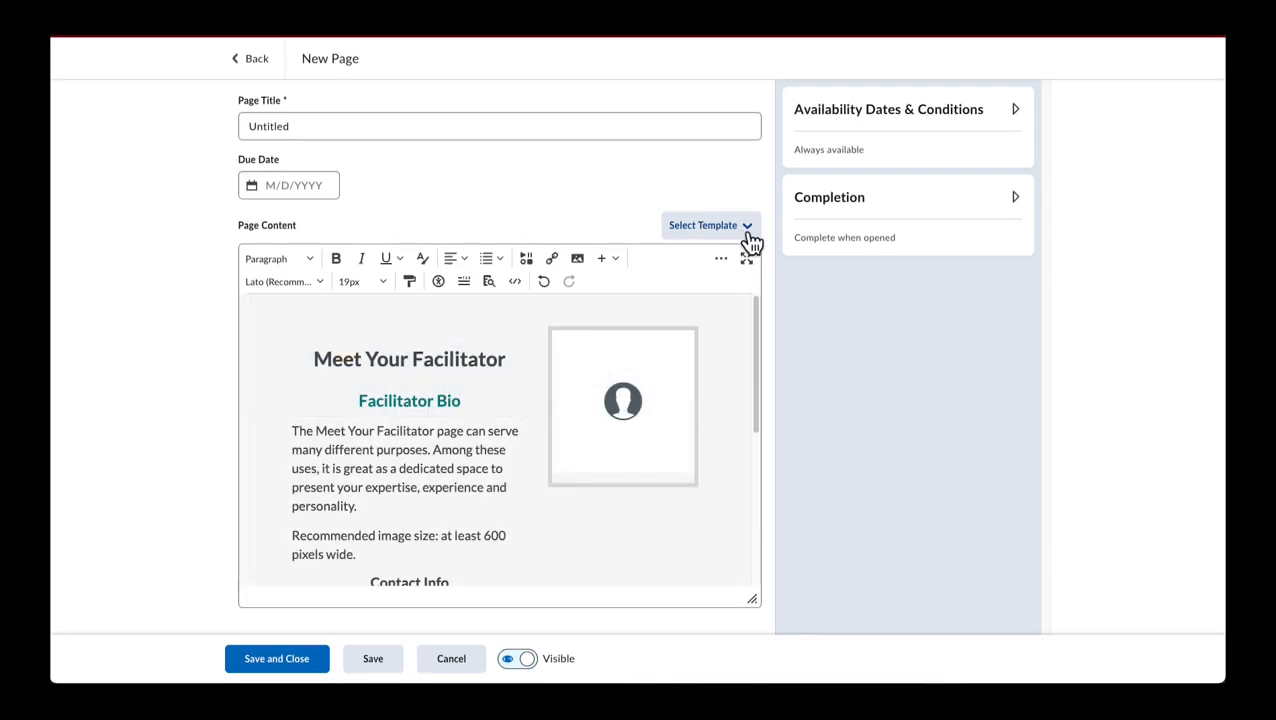
click(747, 260)
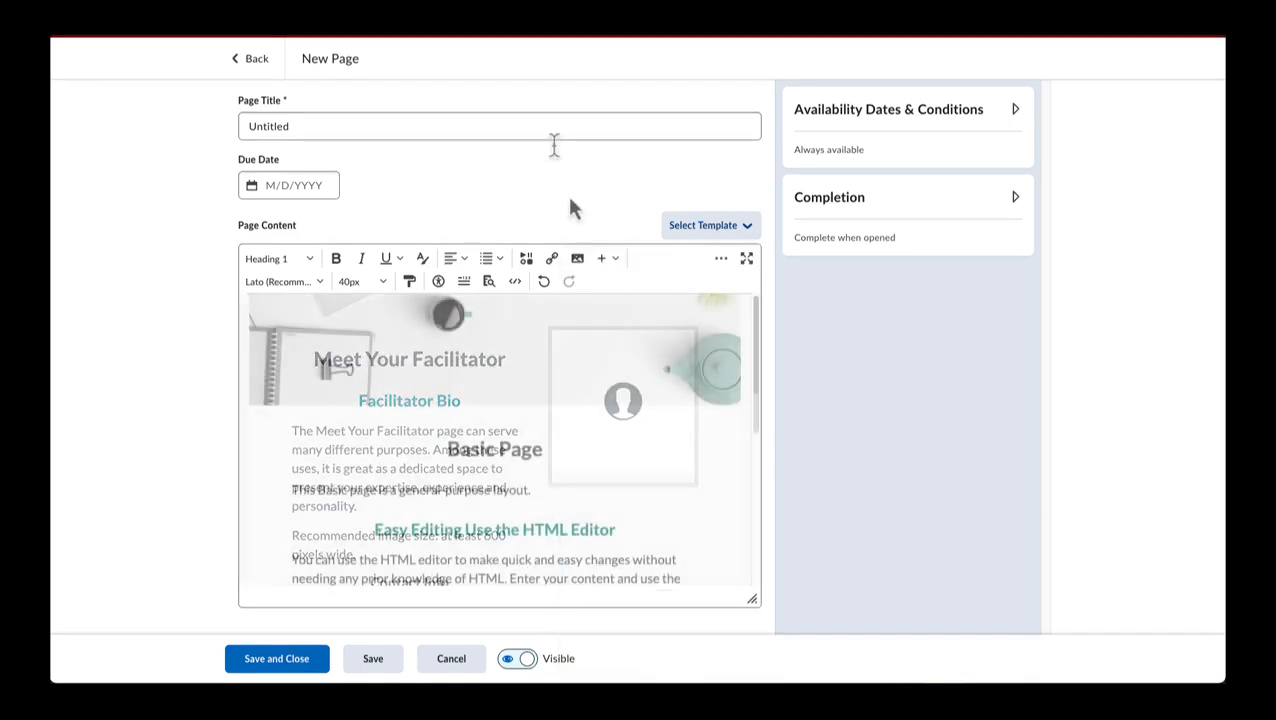
click(746, 259)
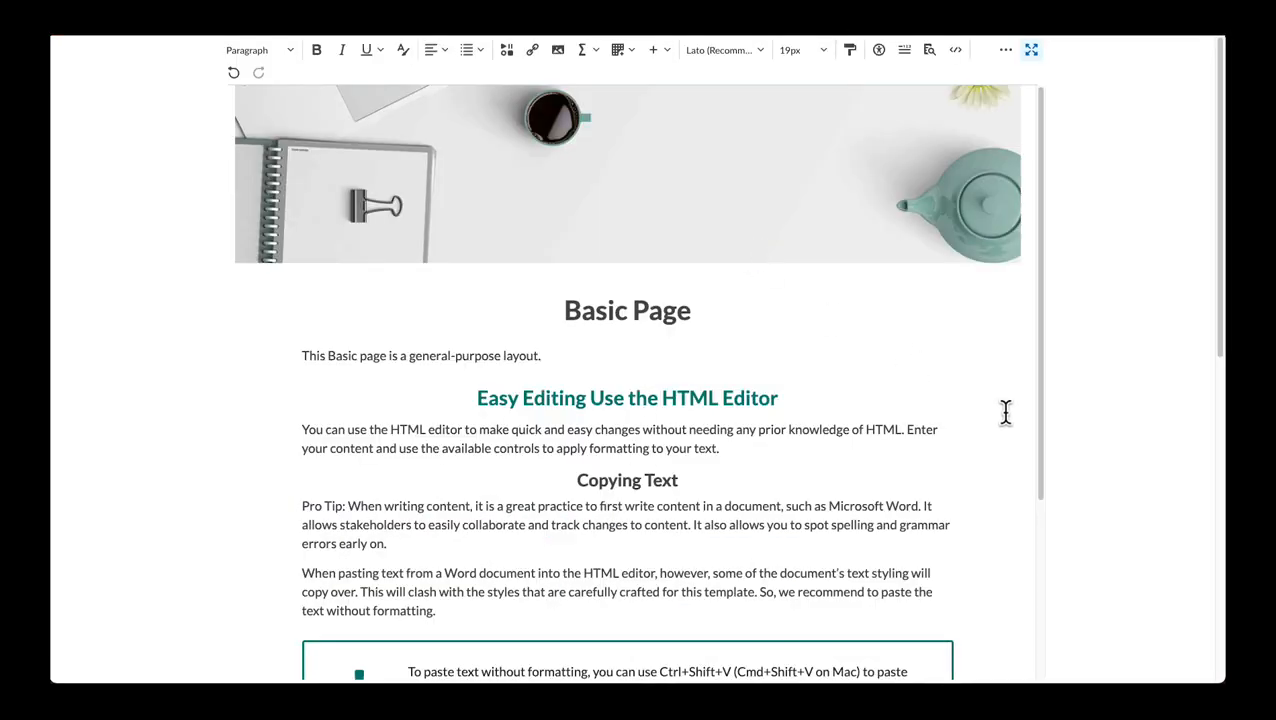
scroll(1009, 421, down, 2)
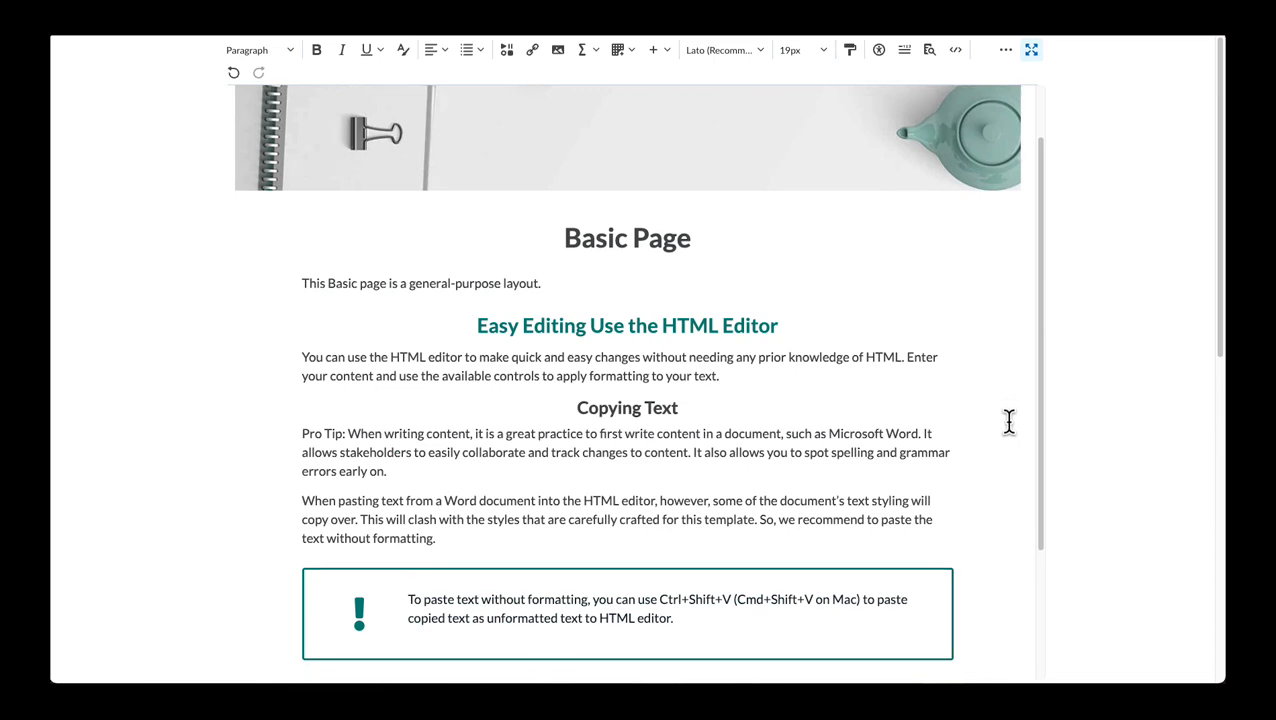
scroll(1009, 421, down, 1)
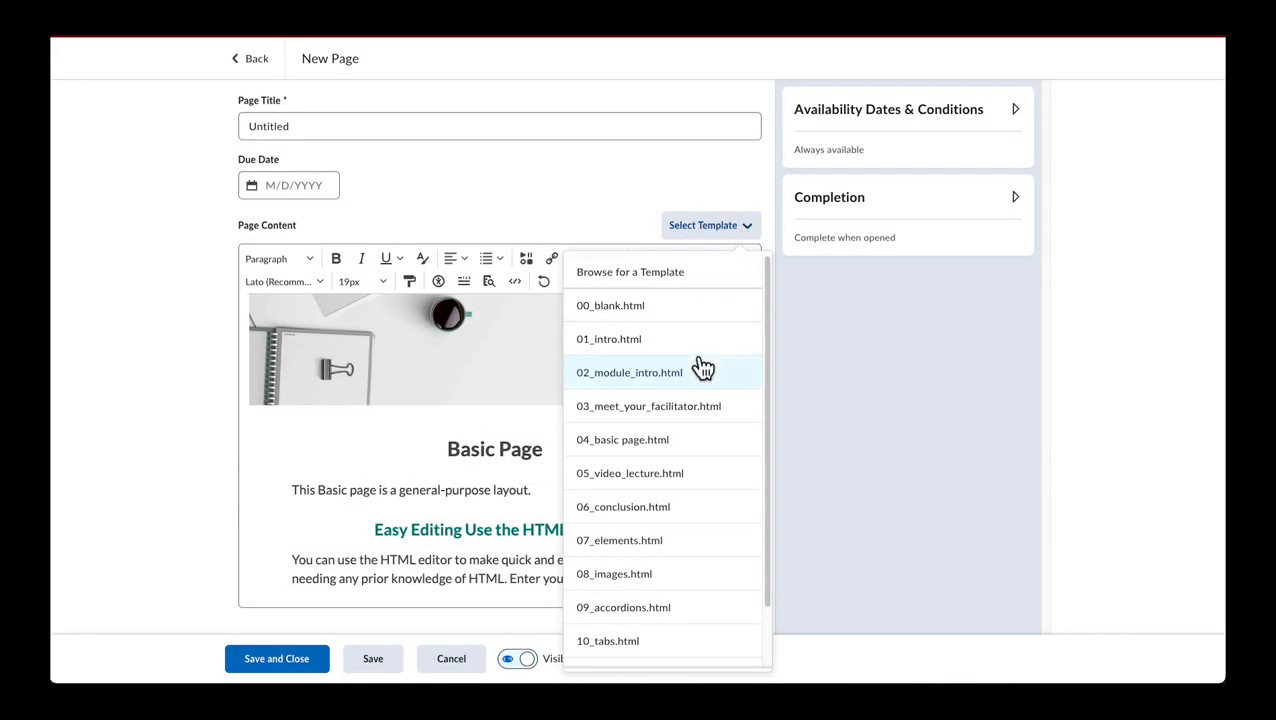
Apply the 05_video_lecture.html template and review its embedded video and replacement instructions in full screen.
click(653, 484)
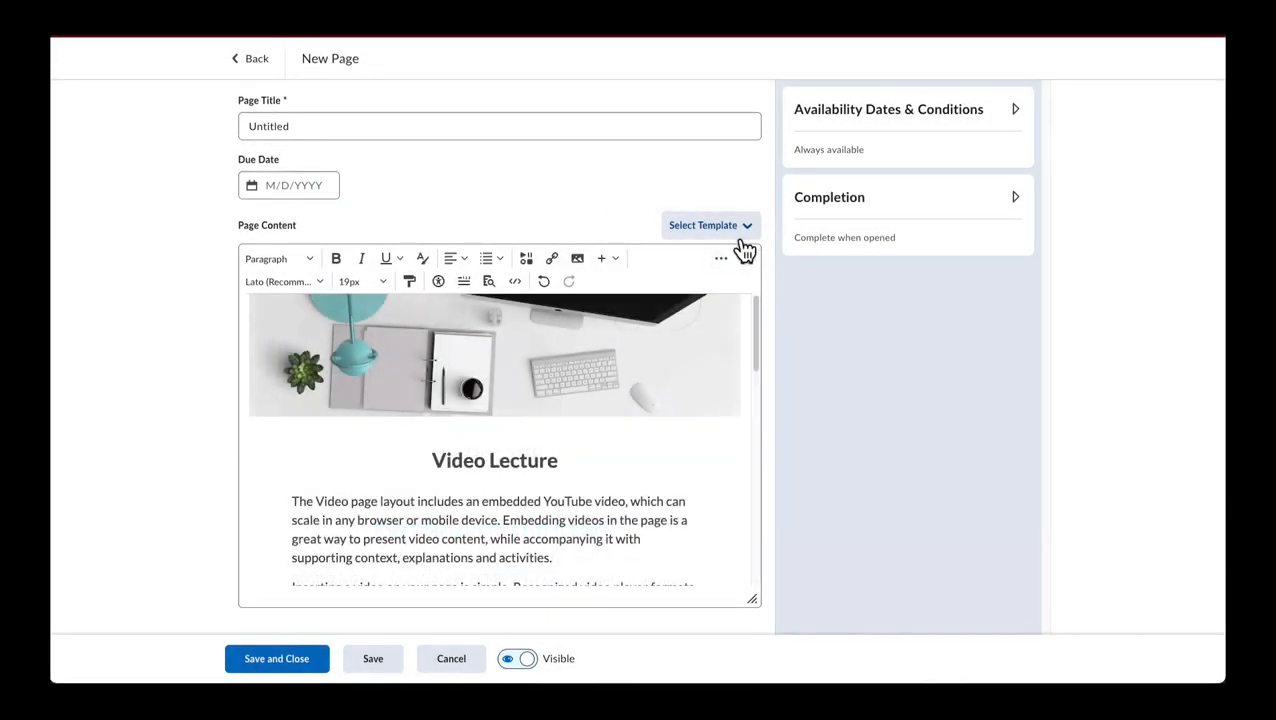
click(747, 260)
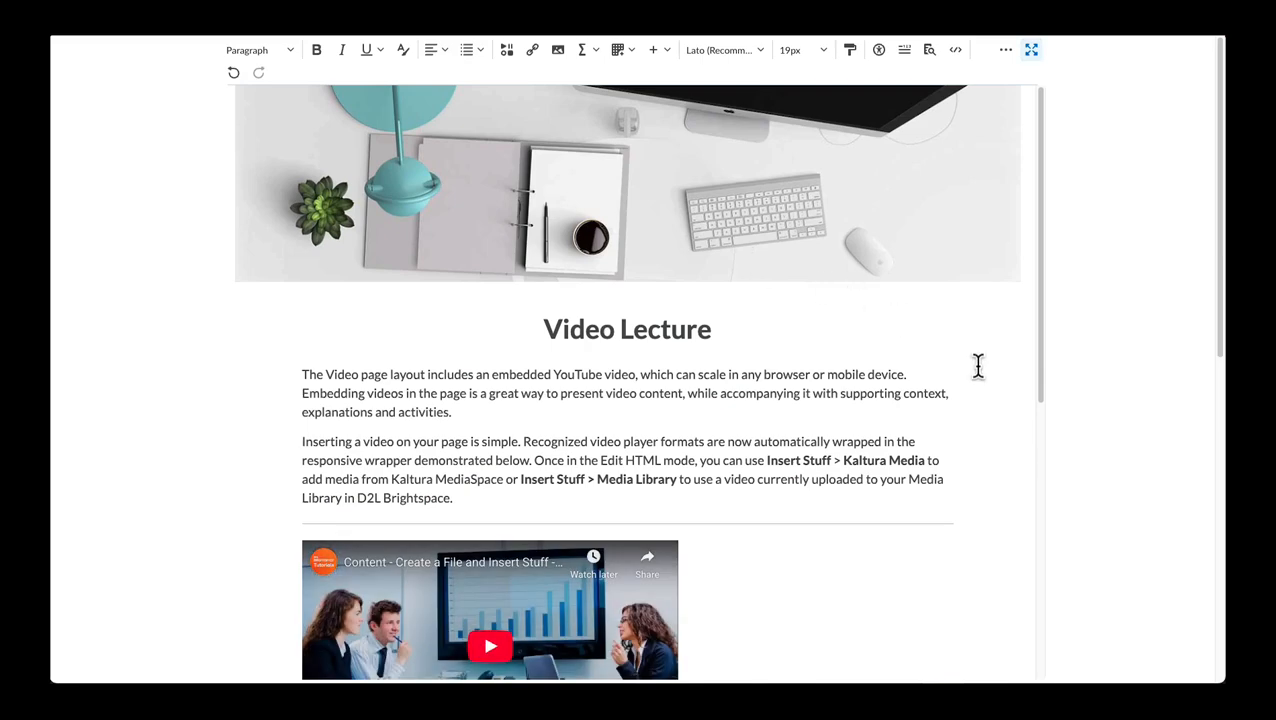
scroll(983, 383, down, 2)
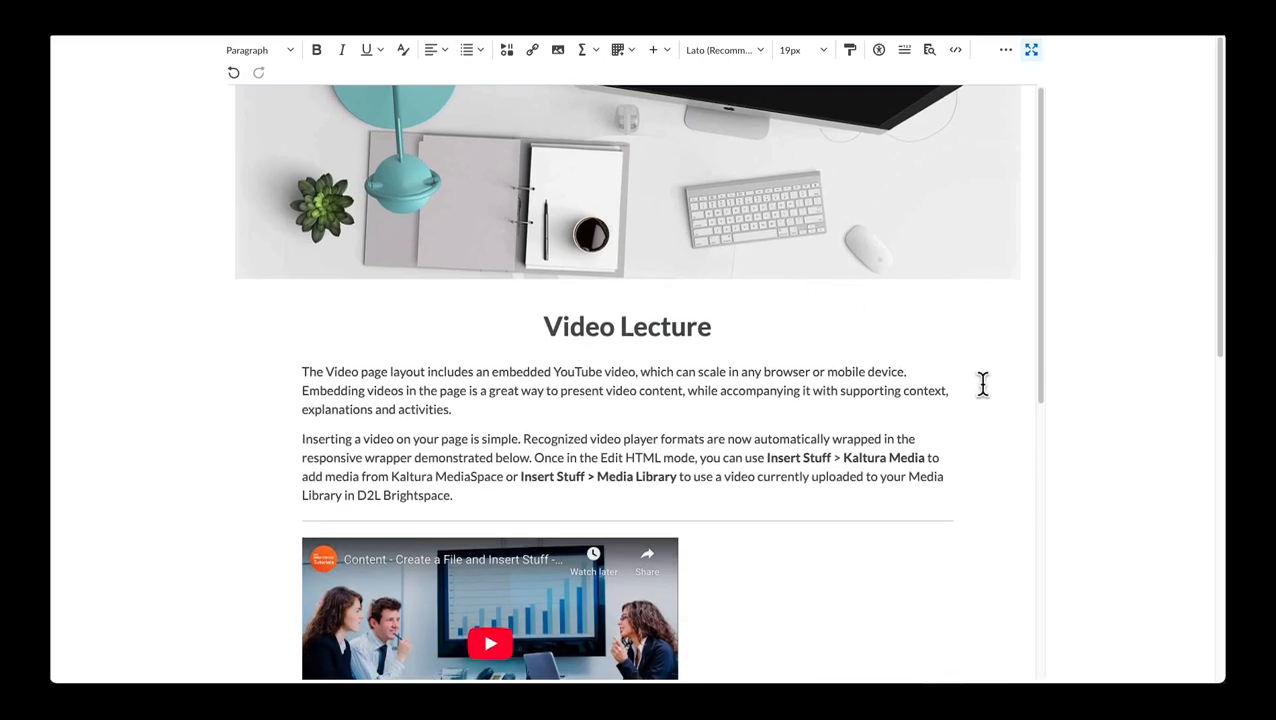
scroll(983, 383, down, 3)
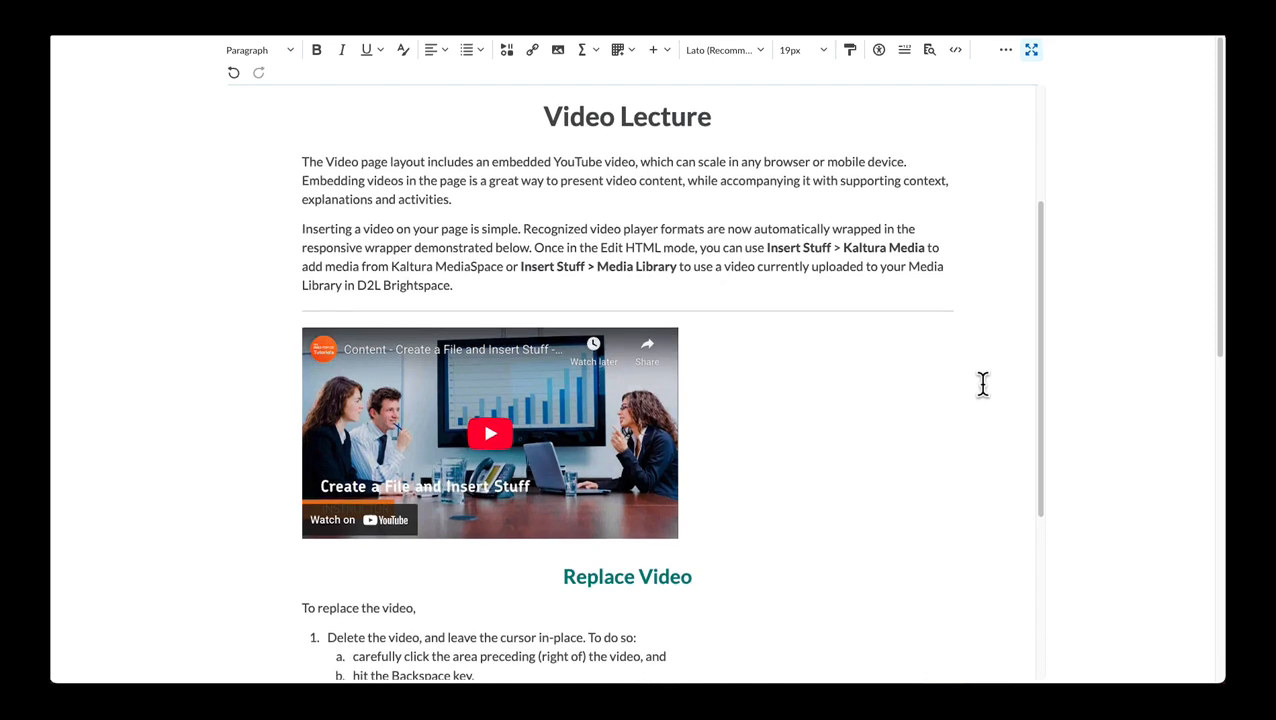
scroll(983, 383, down, 5)
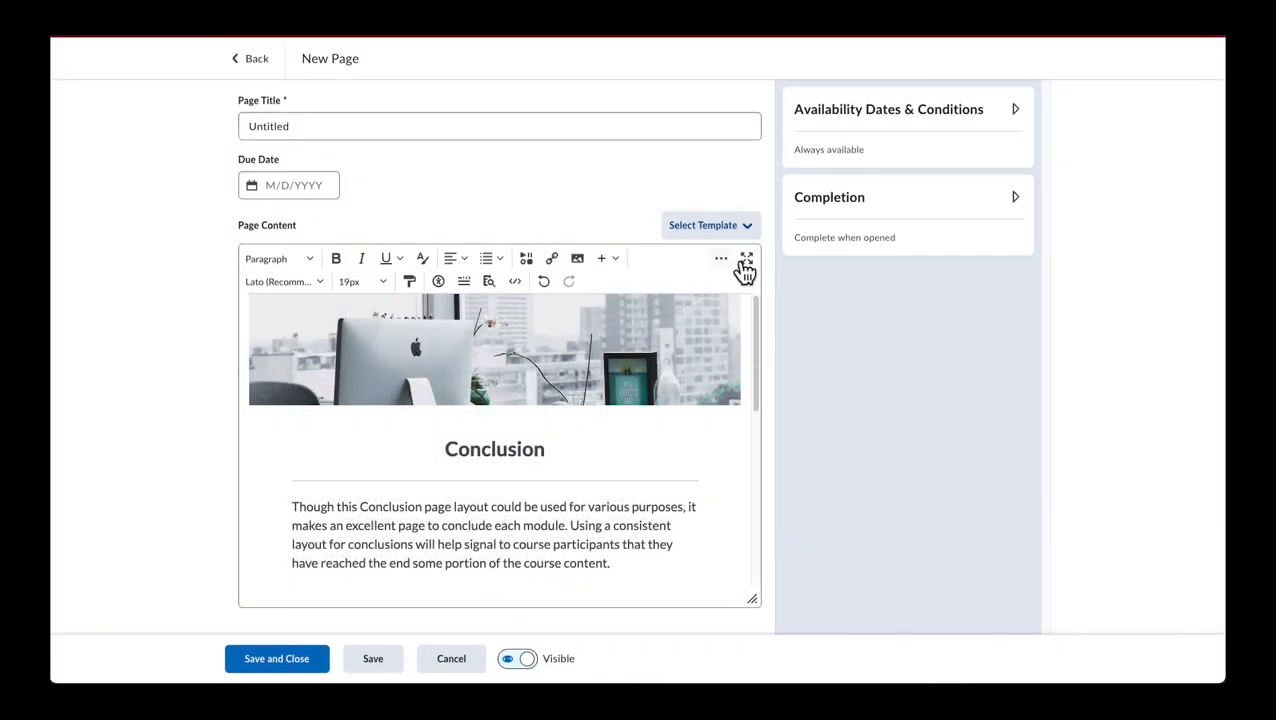
Examine the 06_conclusion.html and 07_elements.html template layouts in the full-screen editor.
click(740, 265)
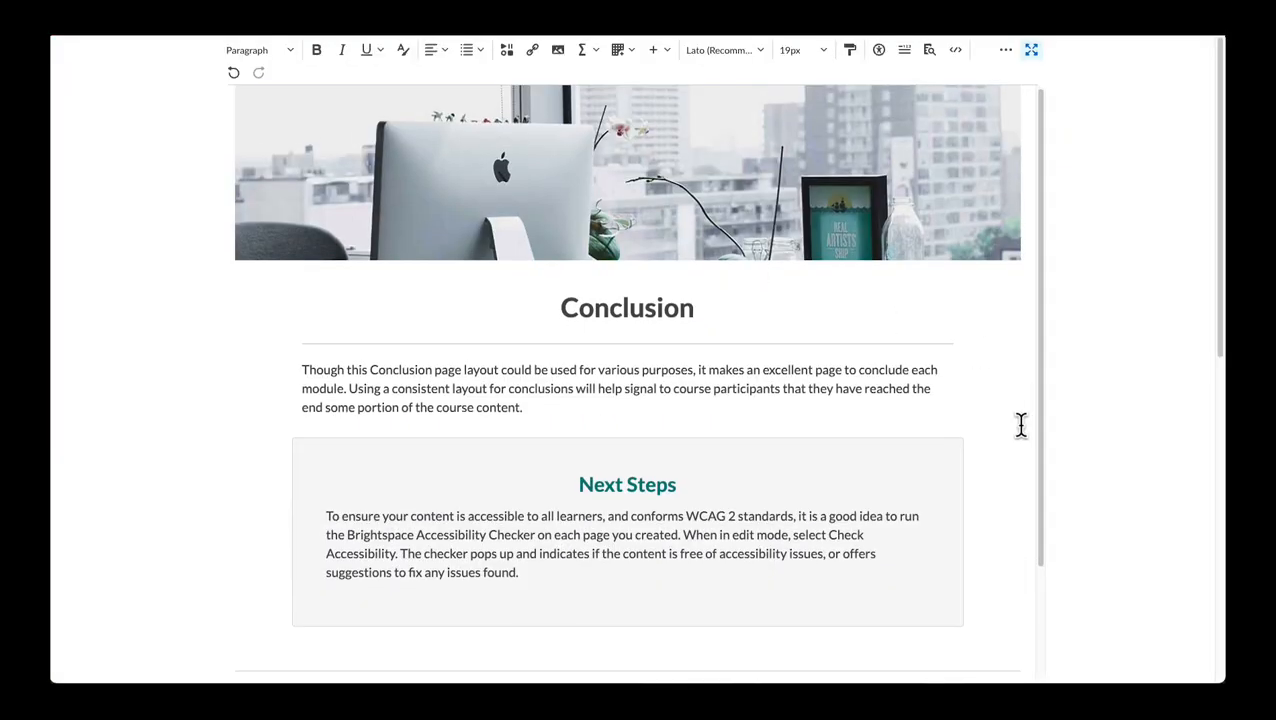
scroll(1021, 425, down, 1)
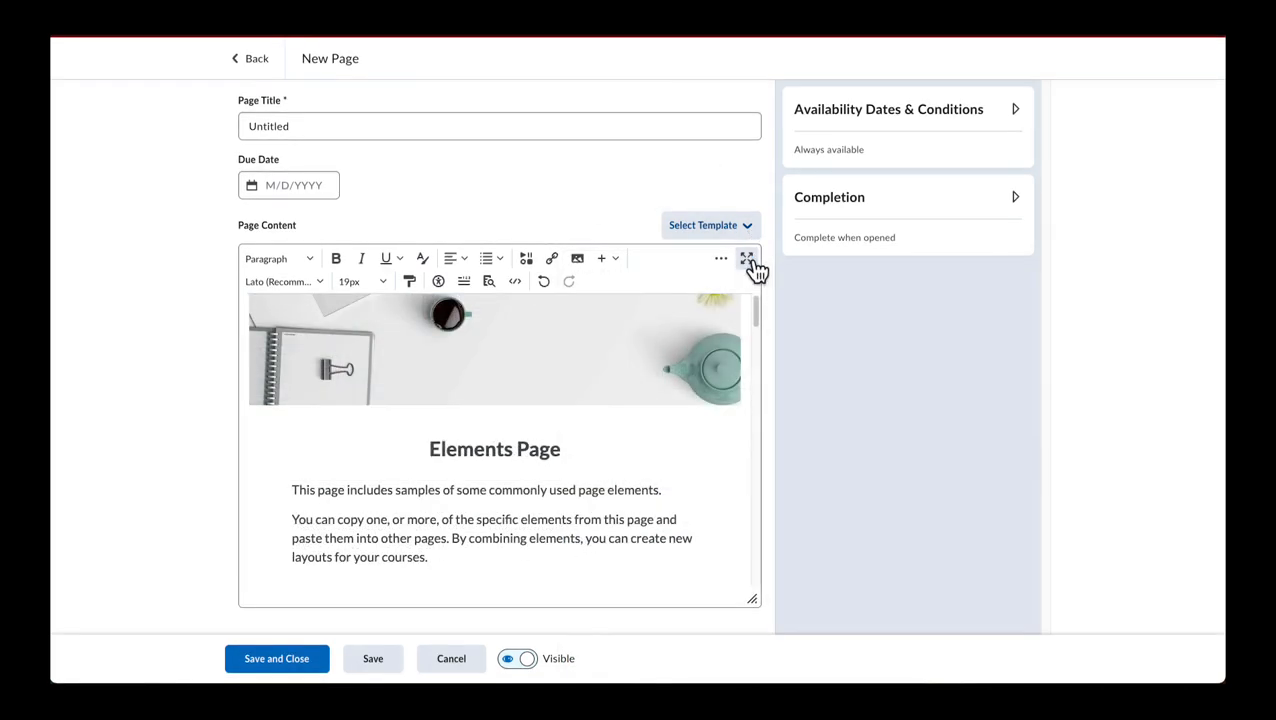
click(749, 260)
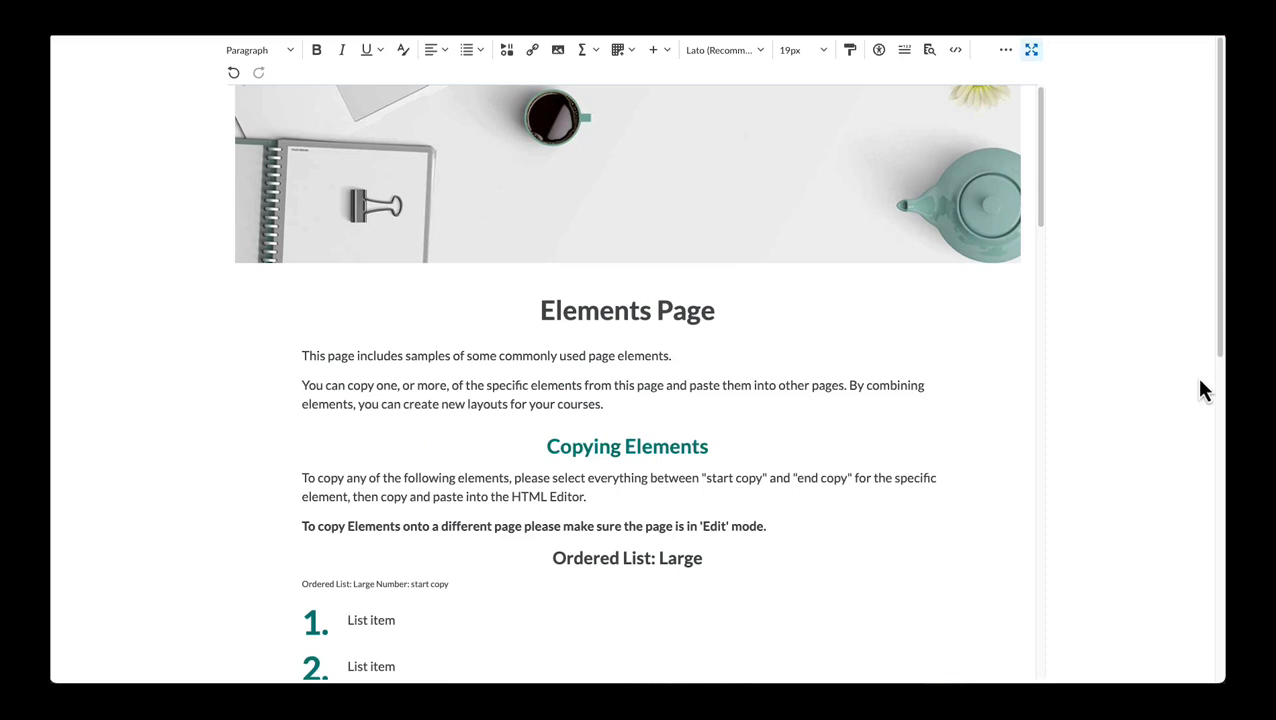
scroll(1013, 436, down, 3)
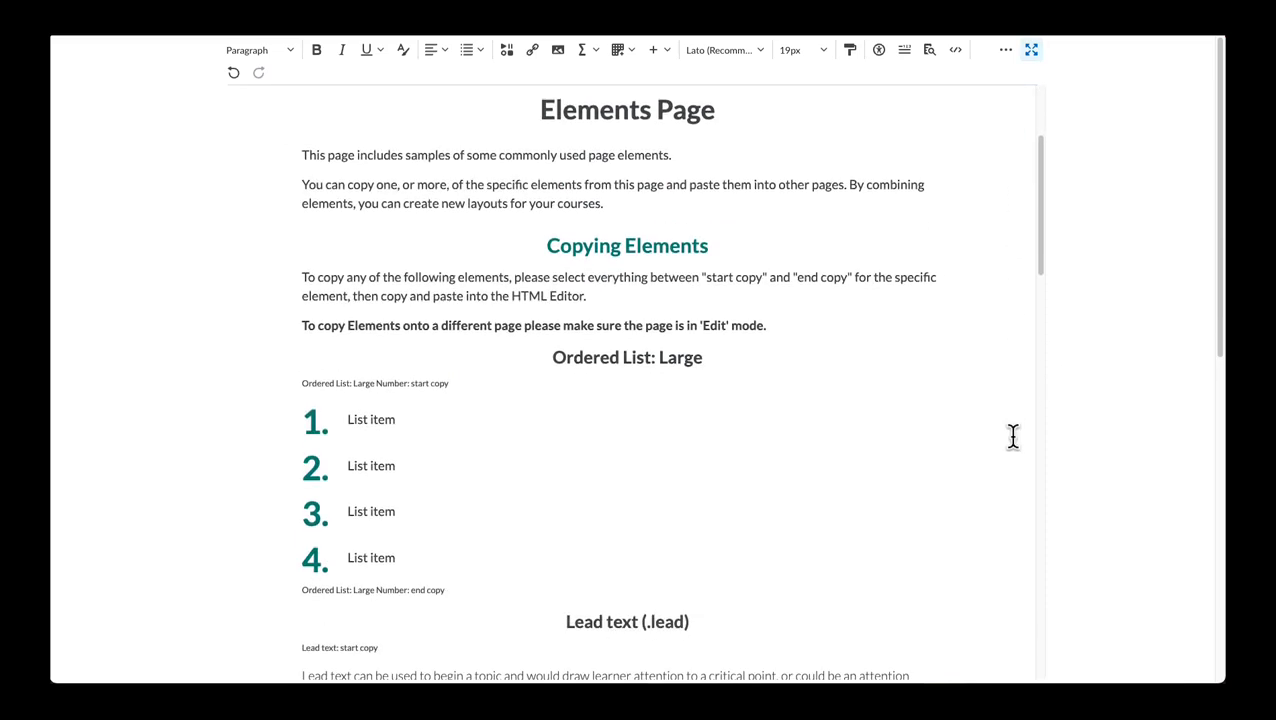
scroll(1013, 436, down, 1)
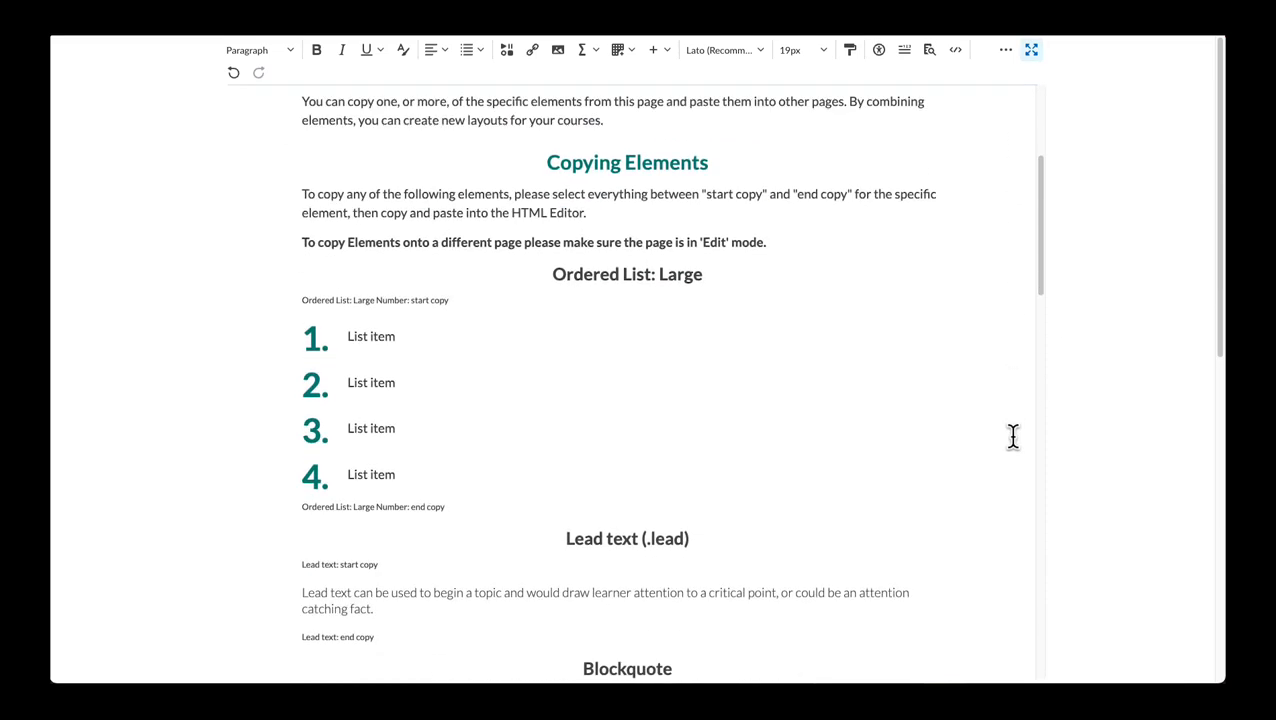
Examine the large ordered list, lead text and blockquote samples on the Elements page.
drag(545, 275, 663, 276)
click(928, 287)
scroll(610, 403, down, 2)
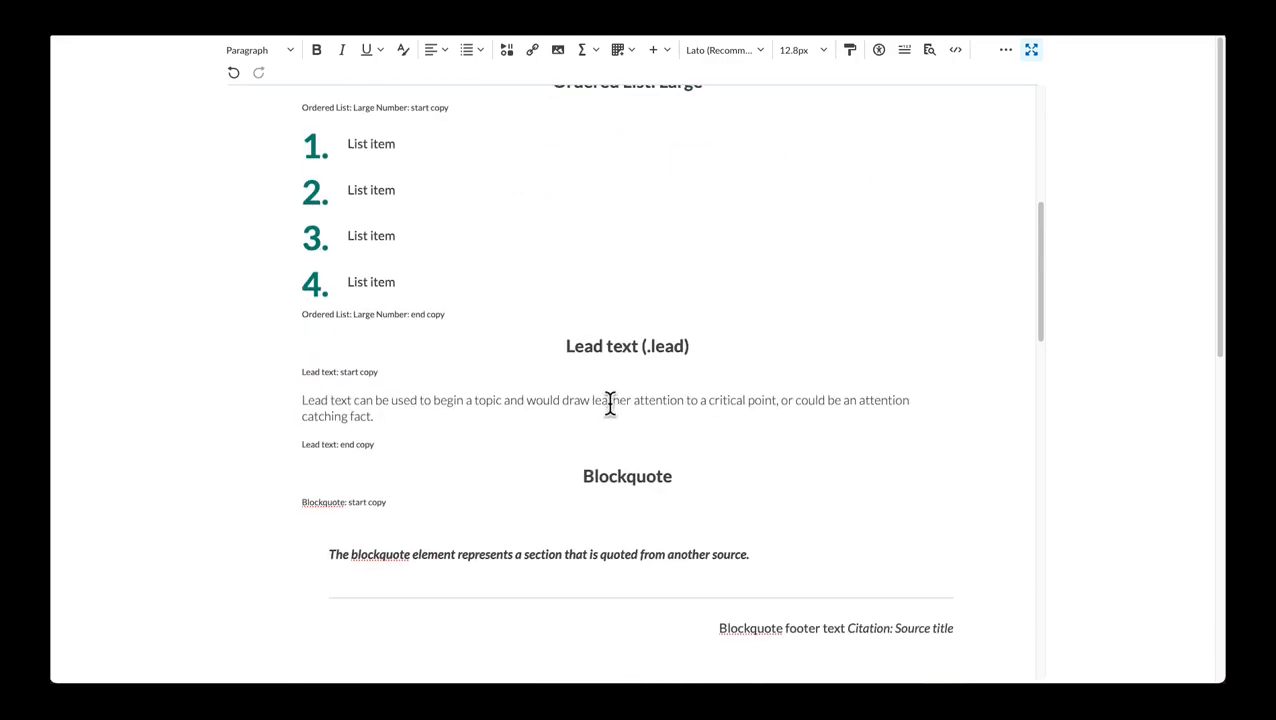
drag(558, 347, 726, 361)
click(809, 343)
drag(566, 478, 670, 478)
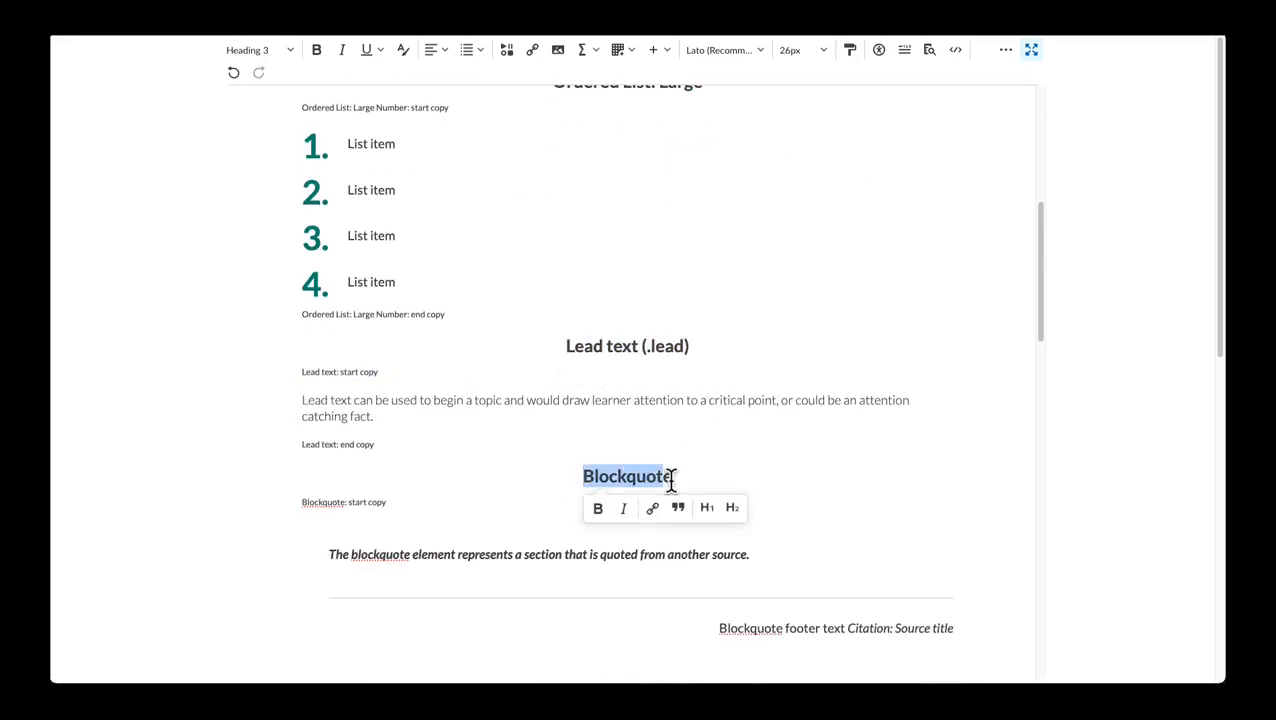
click(868, 472)
scroll(866, 472, down, 5)
Examine the Jumbotron, Standard Callout and Icon Callout samples on the Elements page.
drag(578, 297, 680, 299)
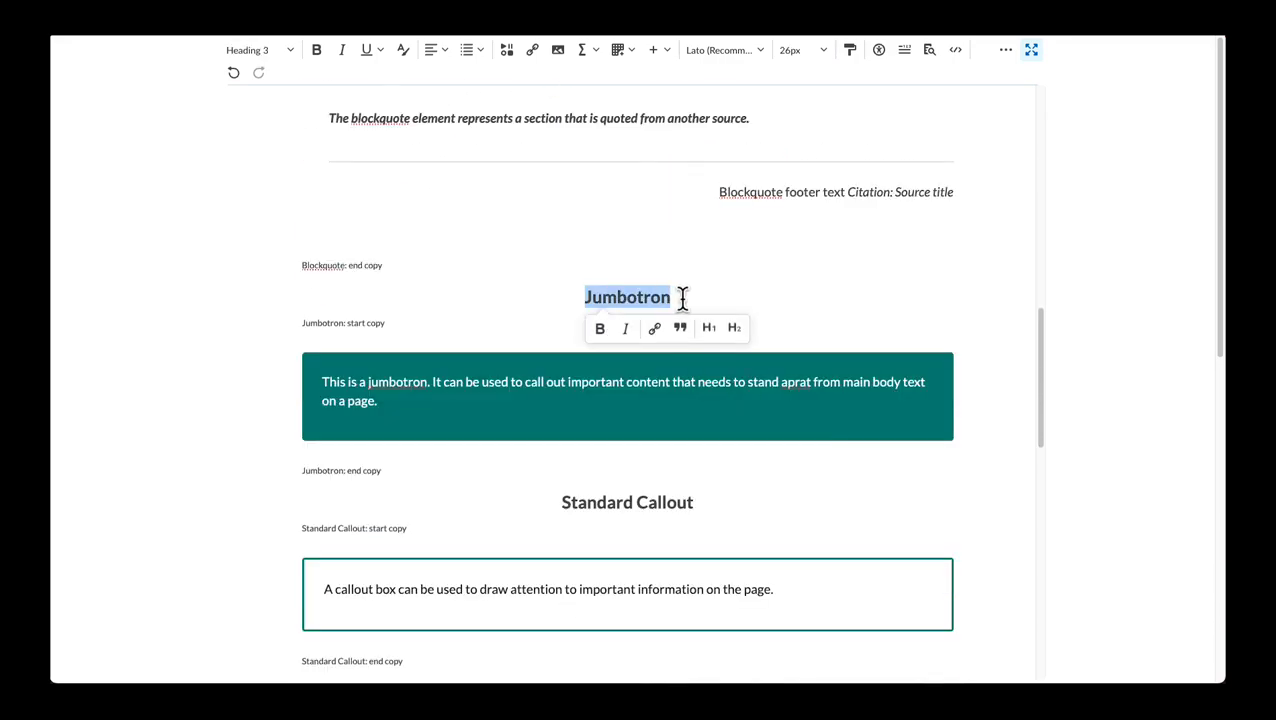
click(927, 287)
drag(550, 498, 692, 505)
click(877, 484)
scroll(1031, 481, down, 3)
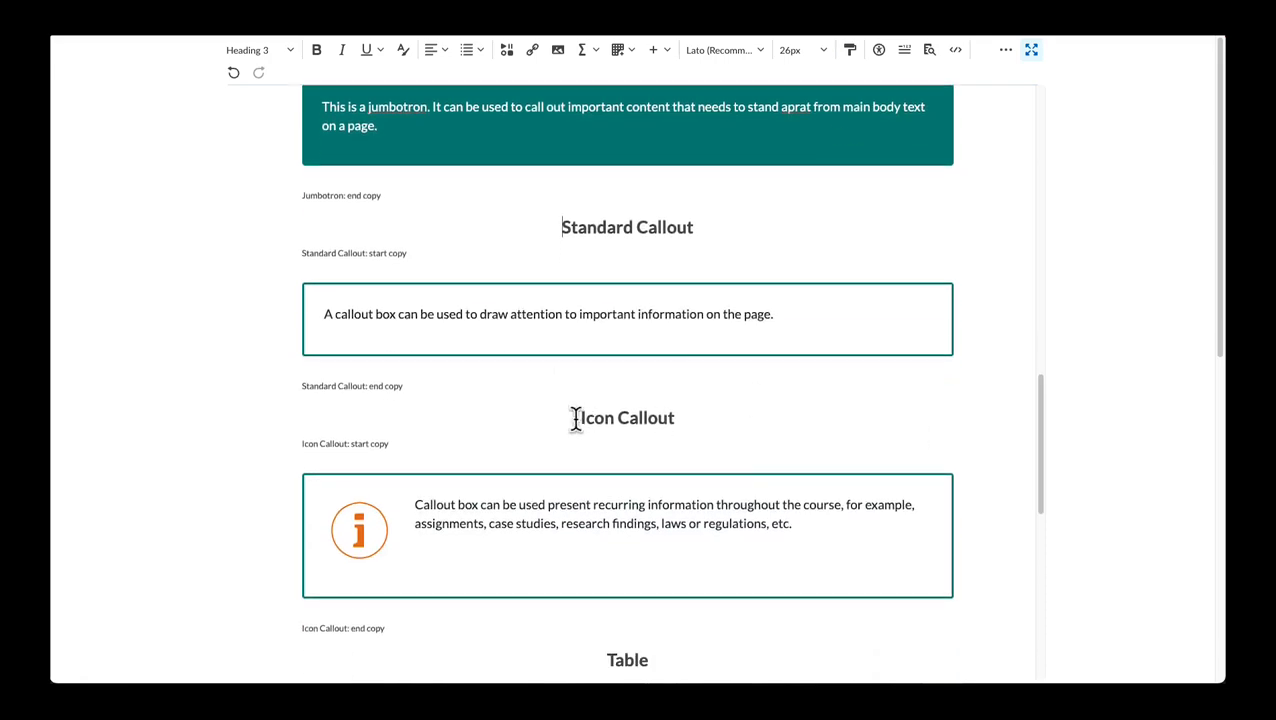
drag(576, 418, 668, 420)
click(837, 421)
Examine the Table and Two Column Panels samples on the Elements page.
scroll(997, 433, down, 5)
drag(594, 230, 826, 236)
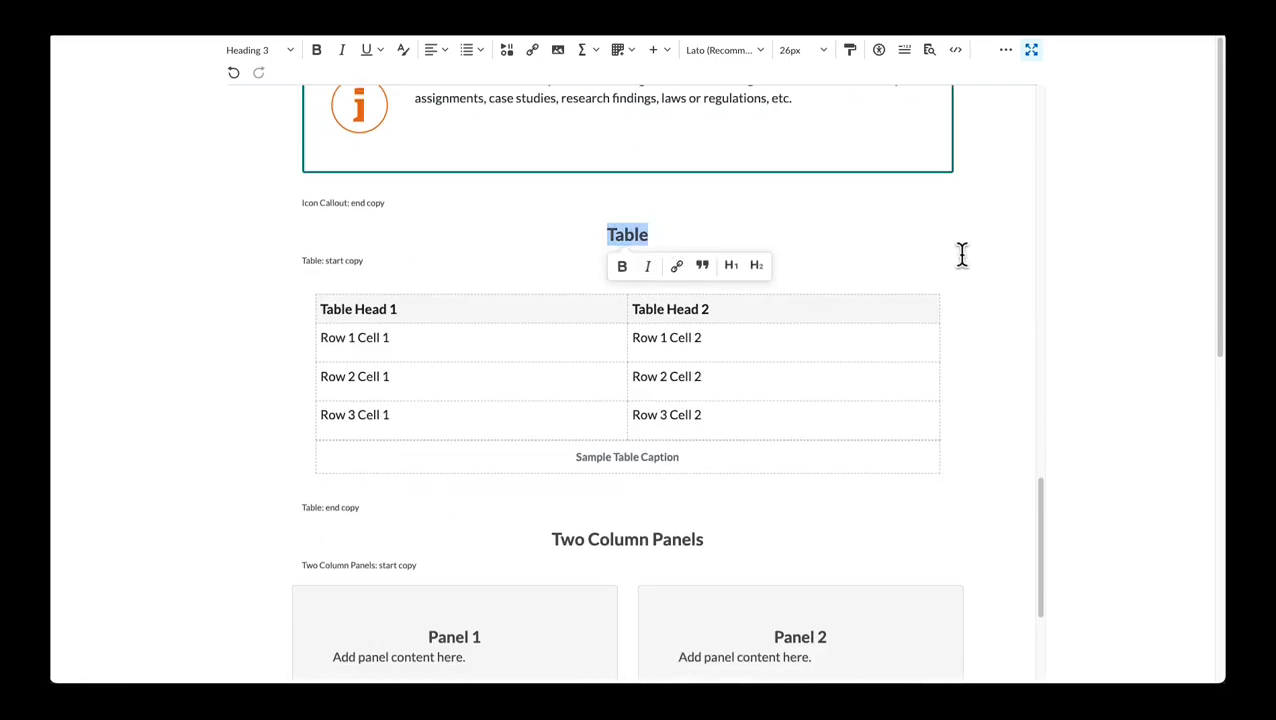
click(962, 255)
scroll(1005, 370, down, 2)
drag(548, 382, 686, 393)
click(994, 379)
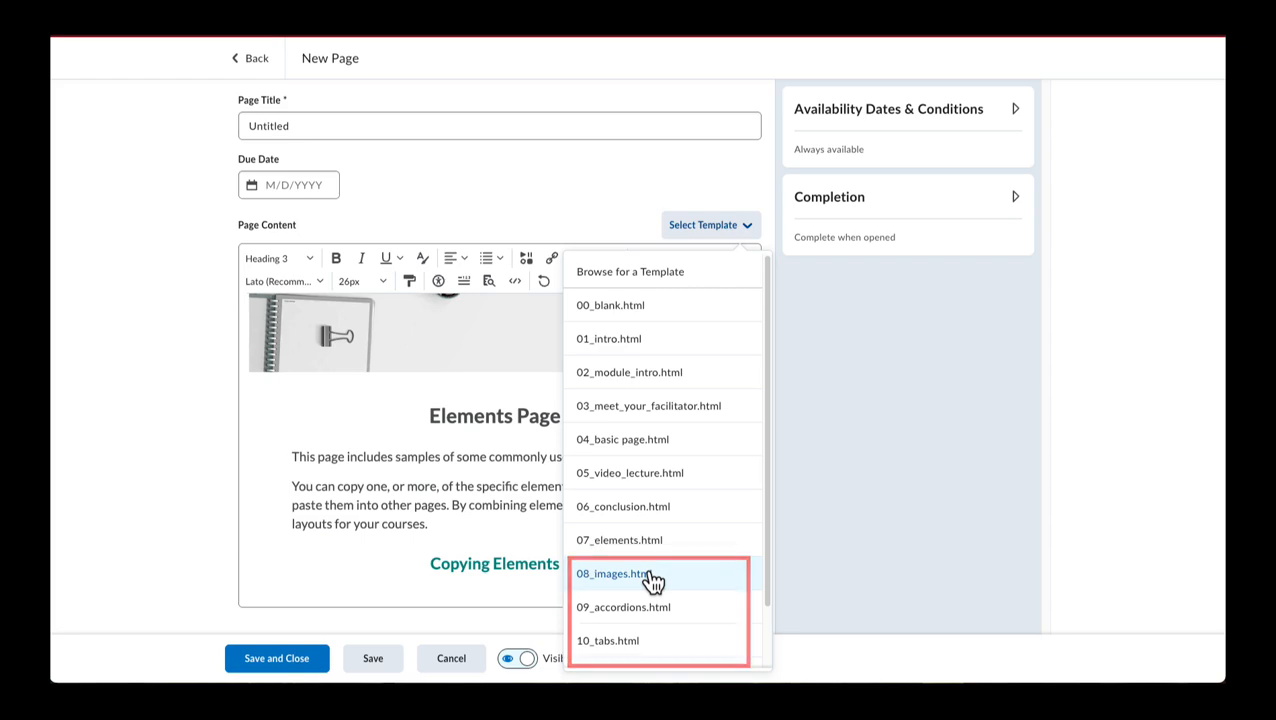
Apply the 08_images.html template and review its image instructions and alignment samples in full screen.
click(651, 577)
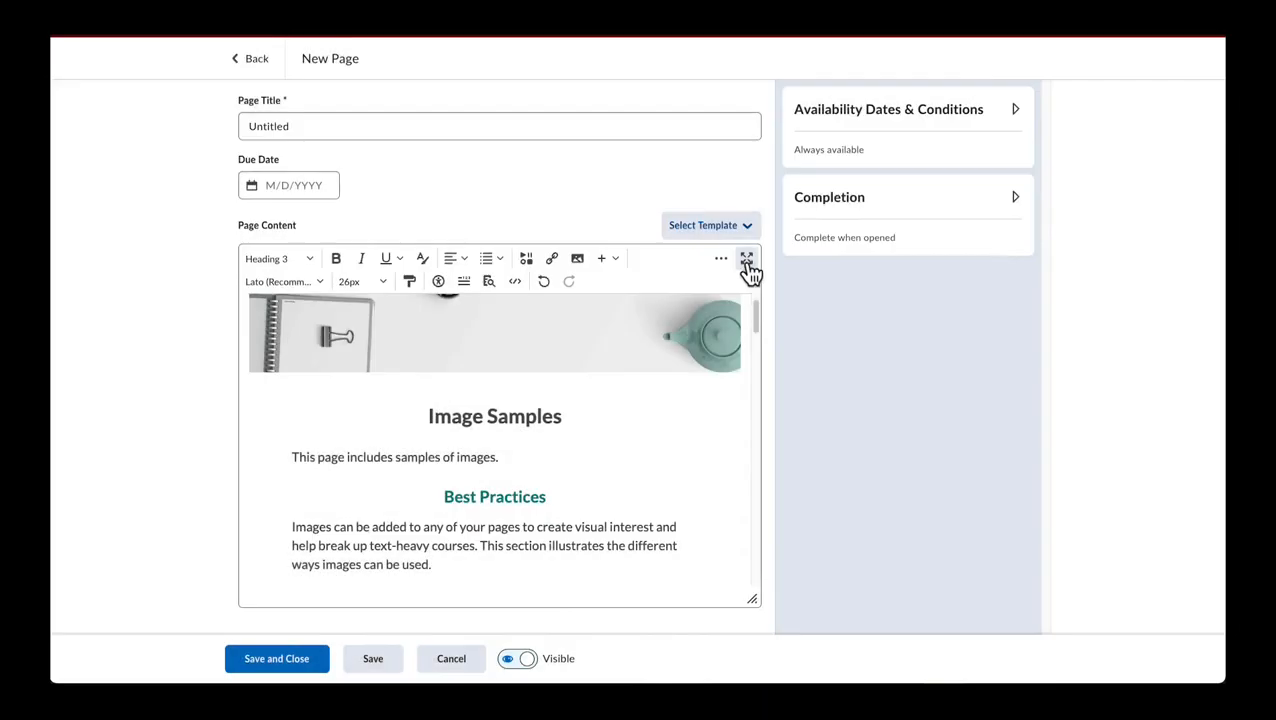
click(746, 259)
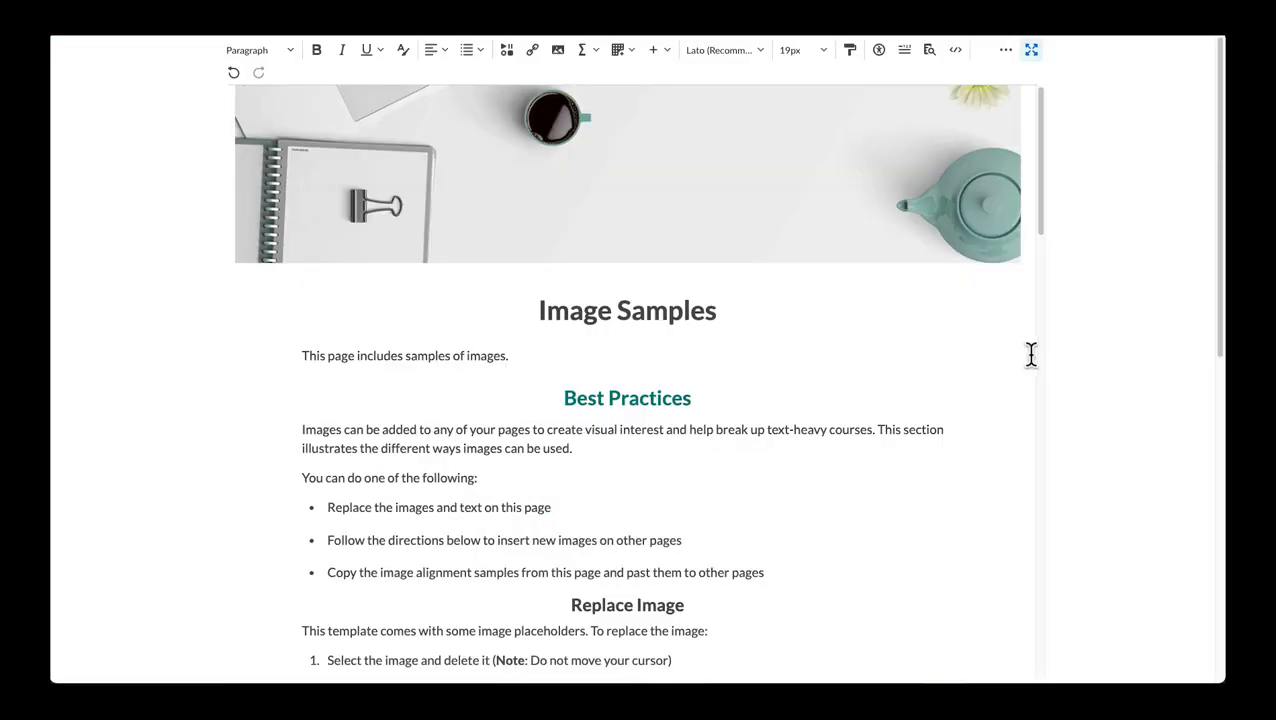
scroll(1010, 370, down, 5)
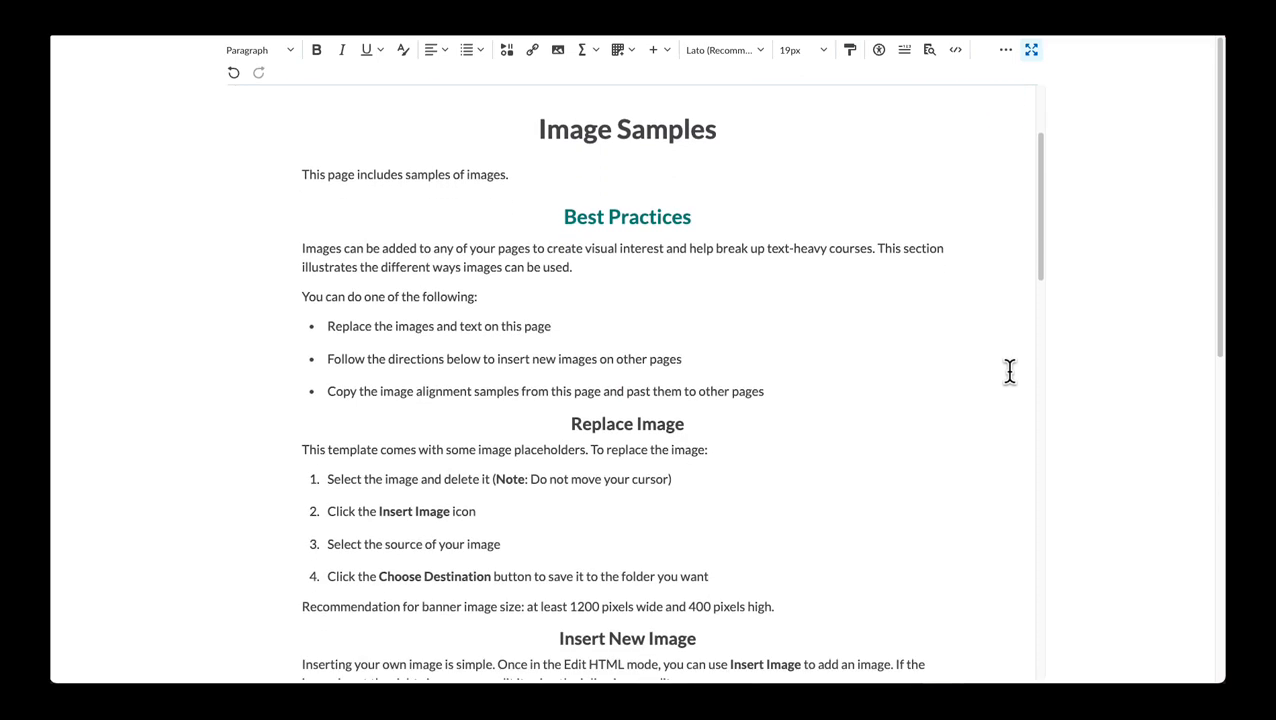
scroll(1010, 370, down, 5)
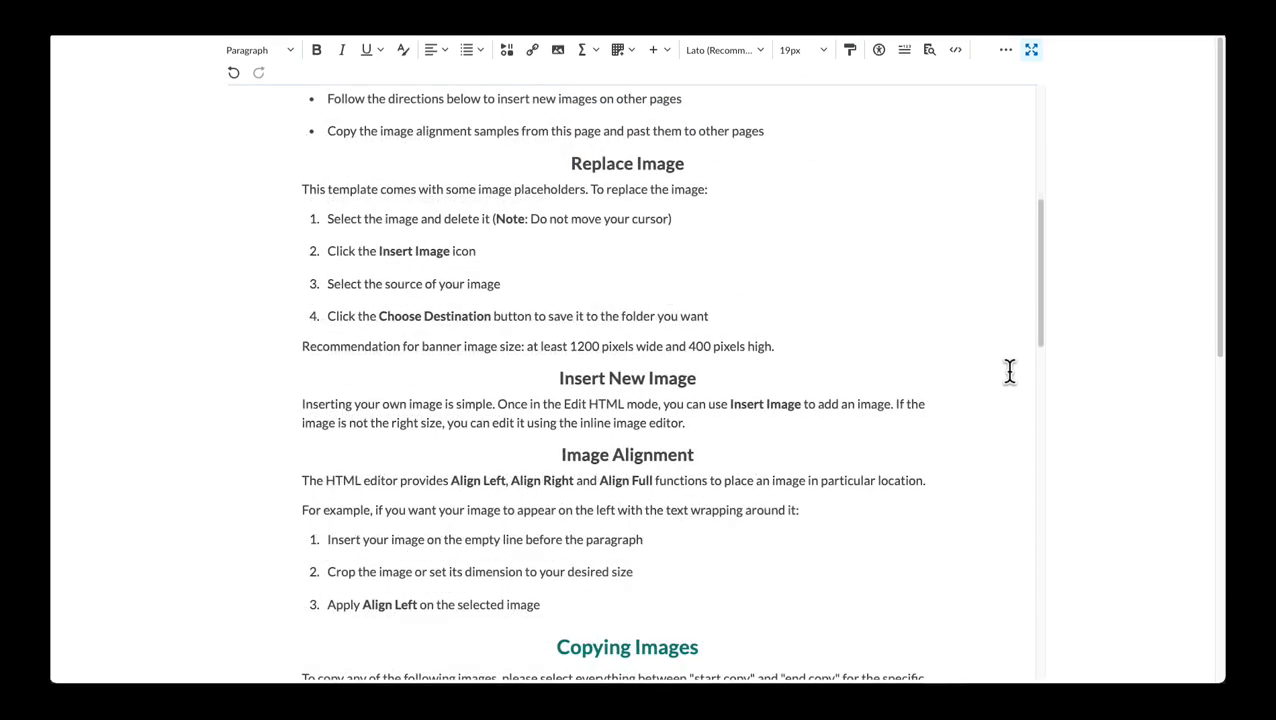
scroll(1010, 370, down, 4)
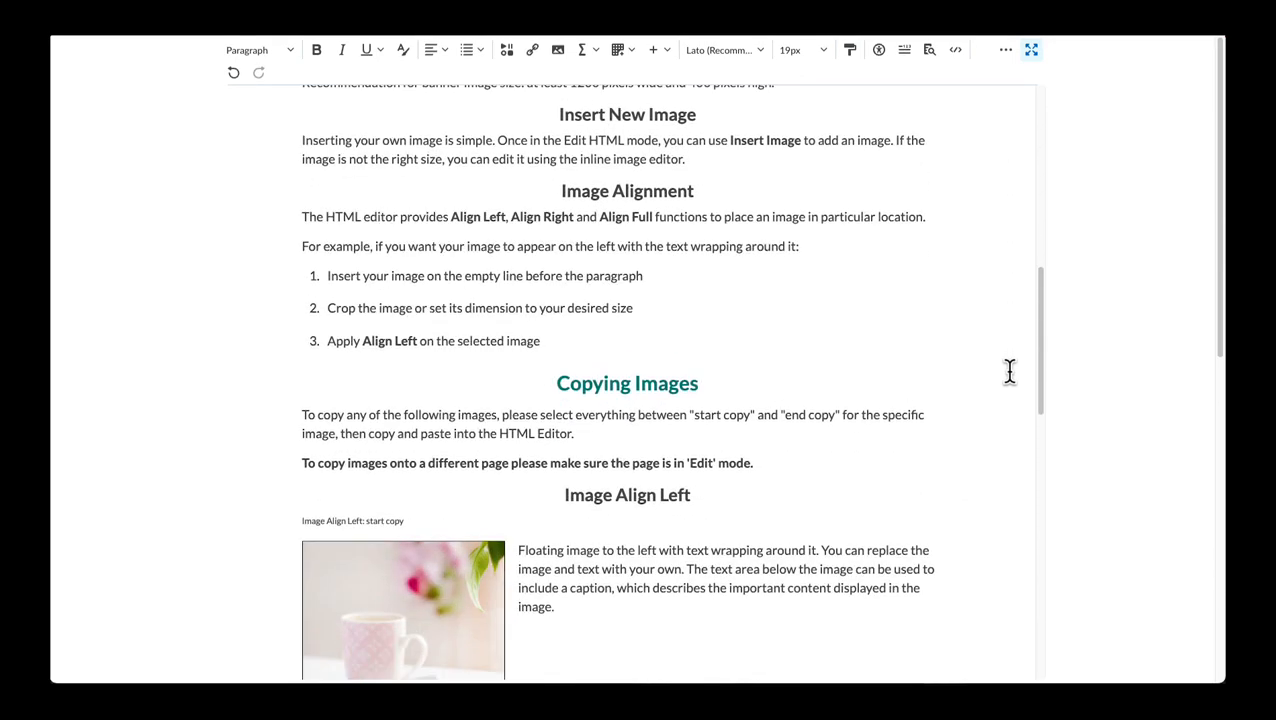
scroll(1010, 370, down, 4)
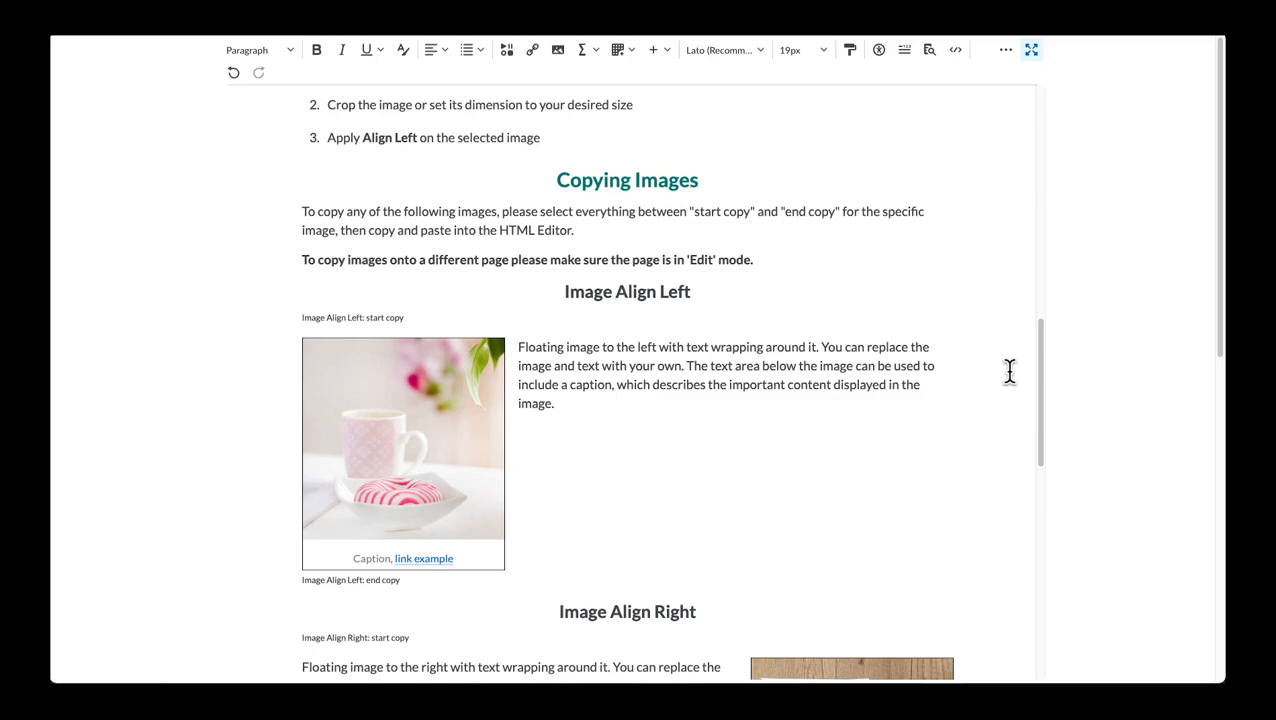
scroll(1010, 370, down, 7)
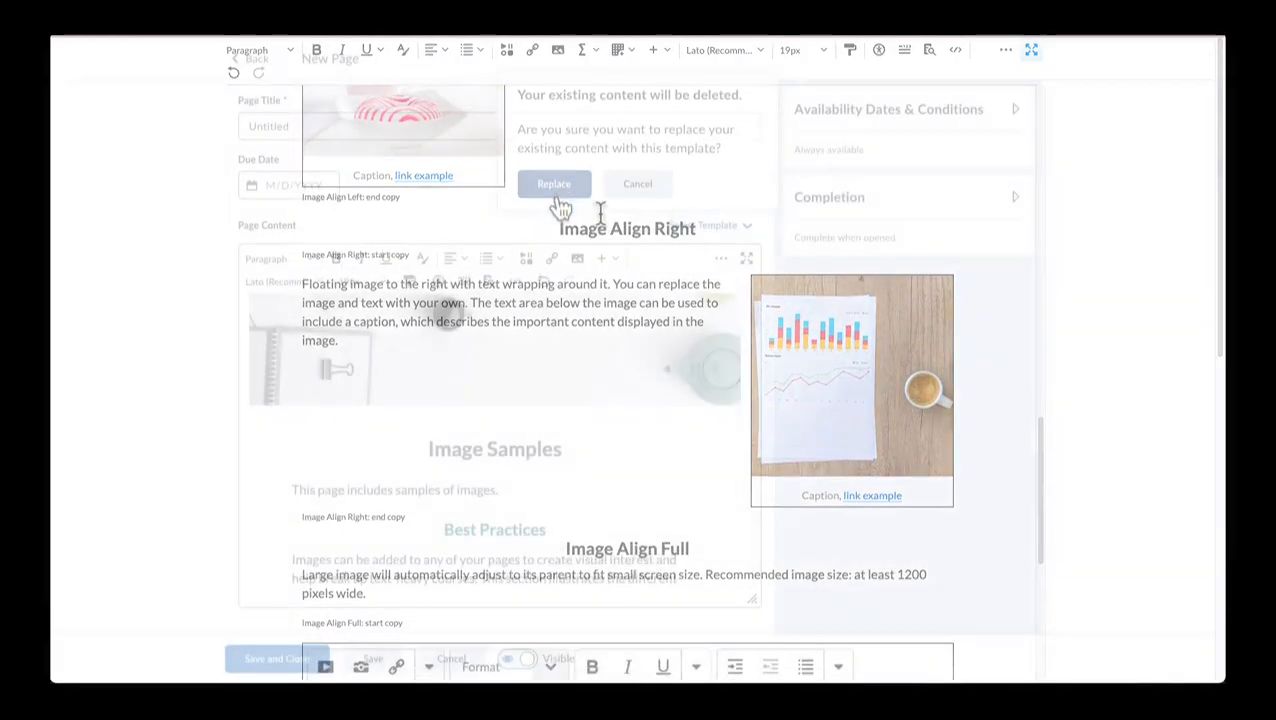
Replace the page content with the 09_accordions.html template and review its accordion samples in full screen.
click(556, 185)
click(746, 258)
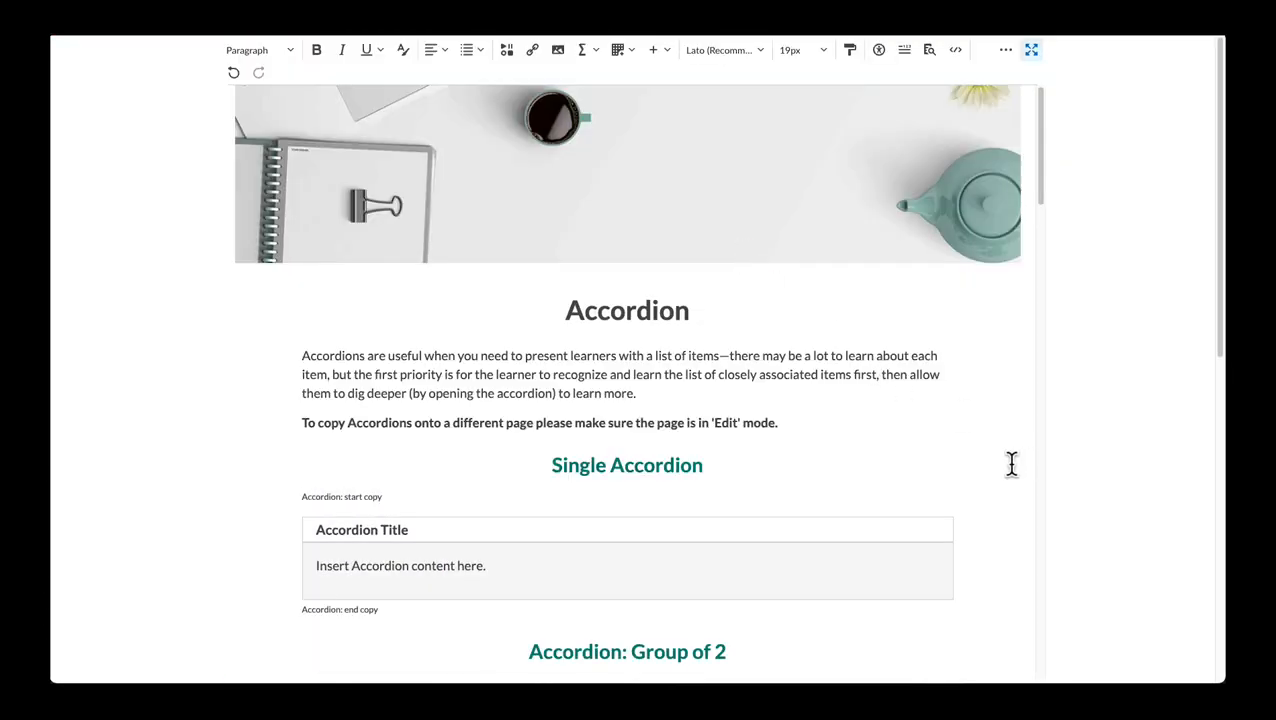
scroll(1011, 463, down, 5)
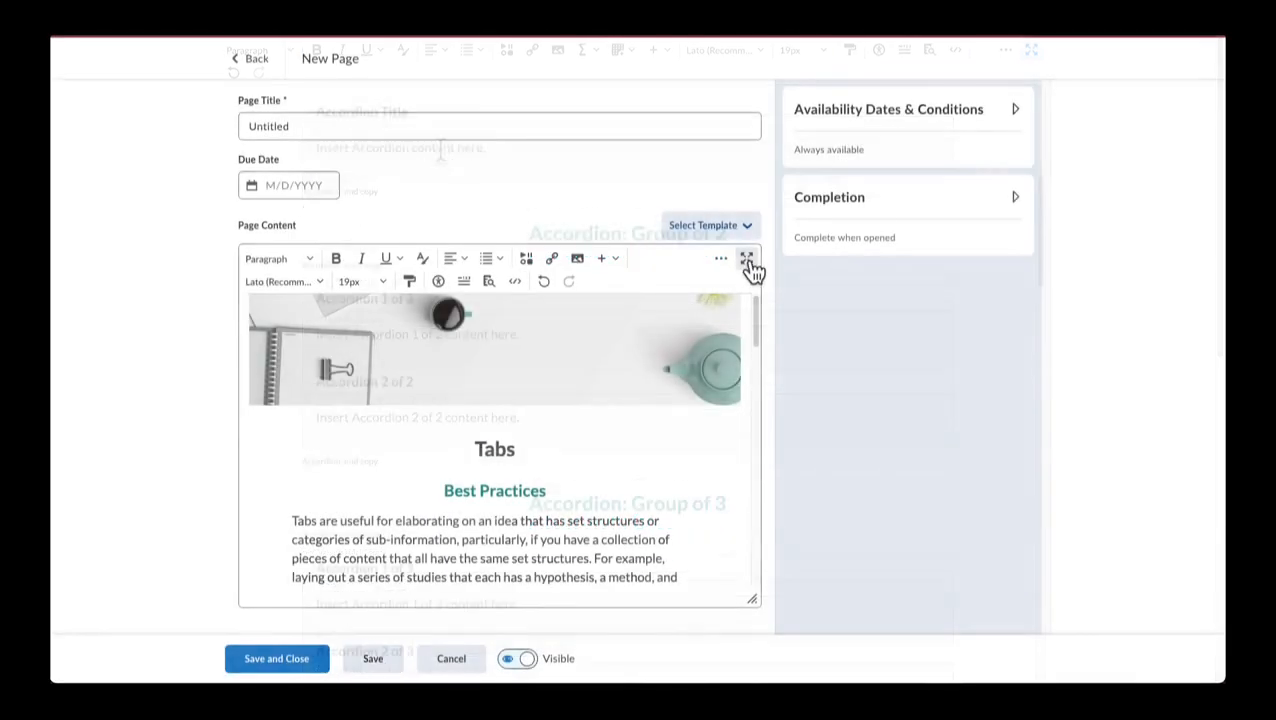
Review the tab group samples of the 10_tabs.html template in full screen.
click(746, 258)
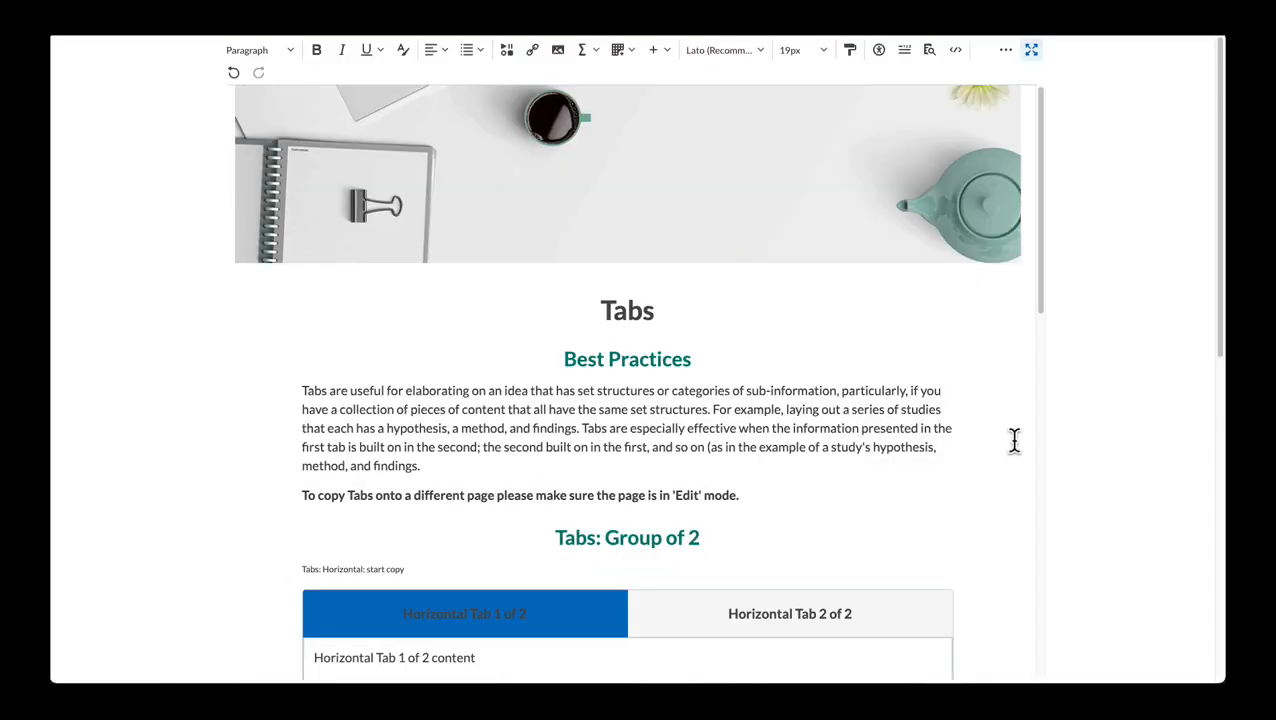
scroll(1013, 440, down, 3)
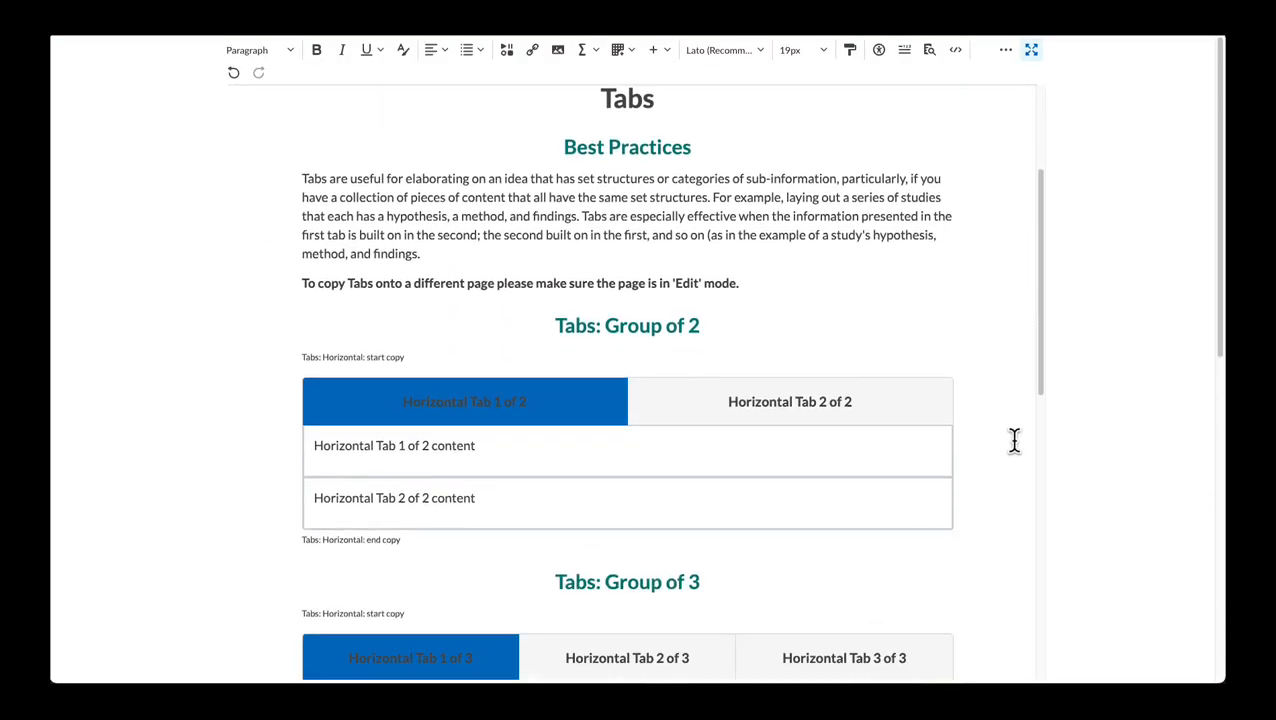
scroll(1014, 440, down, 4)
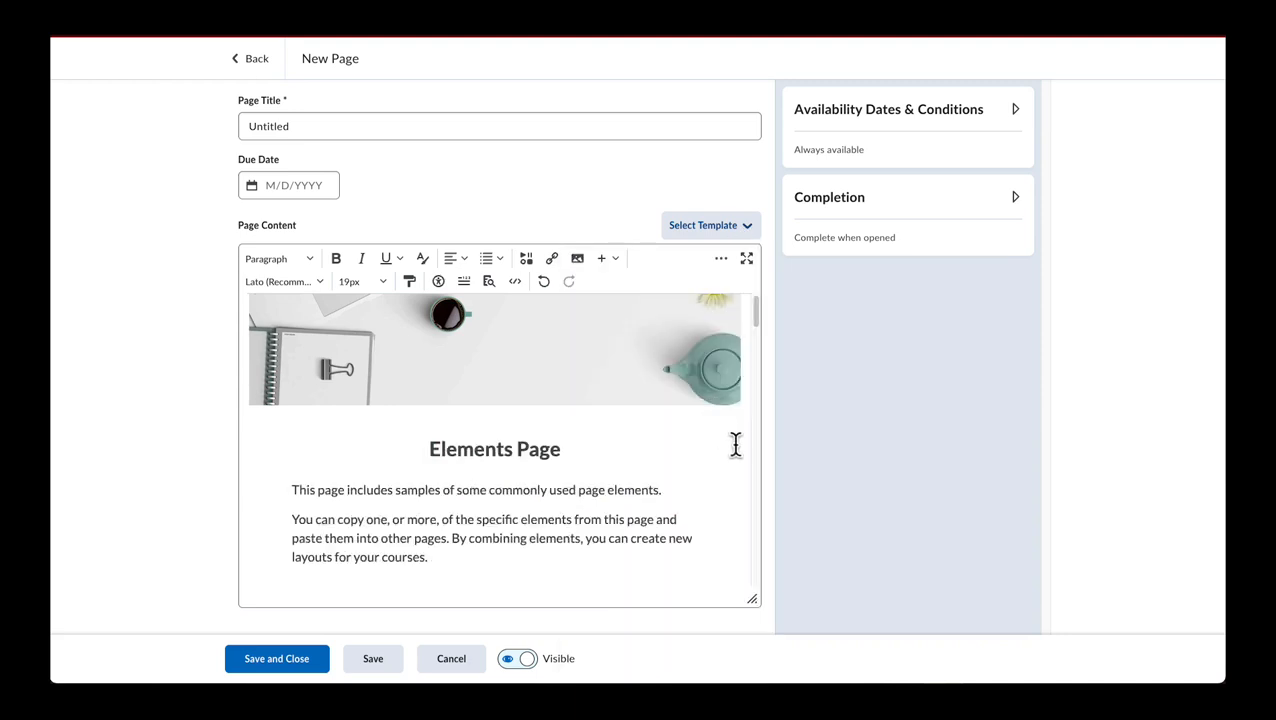
Copy the large ordered list element from the Elements page, including its start copy and end copy lines.
click(747, 260)
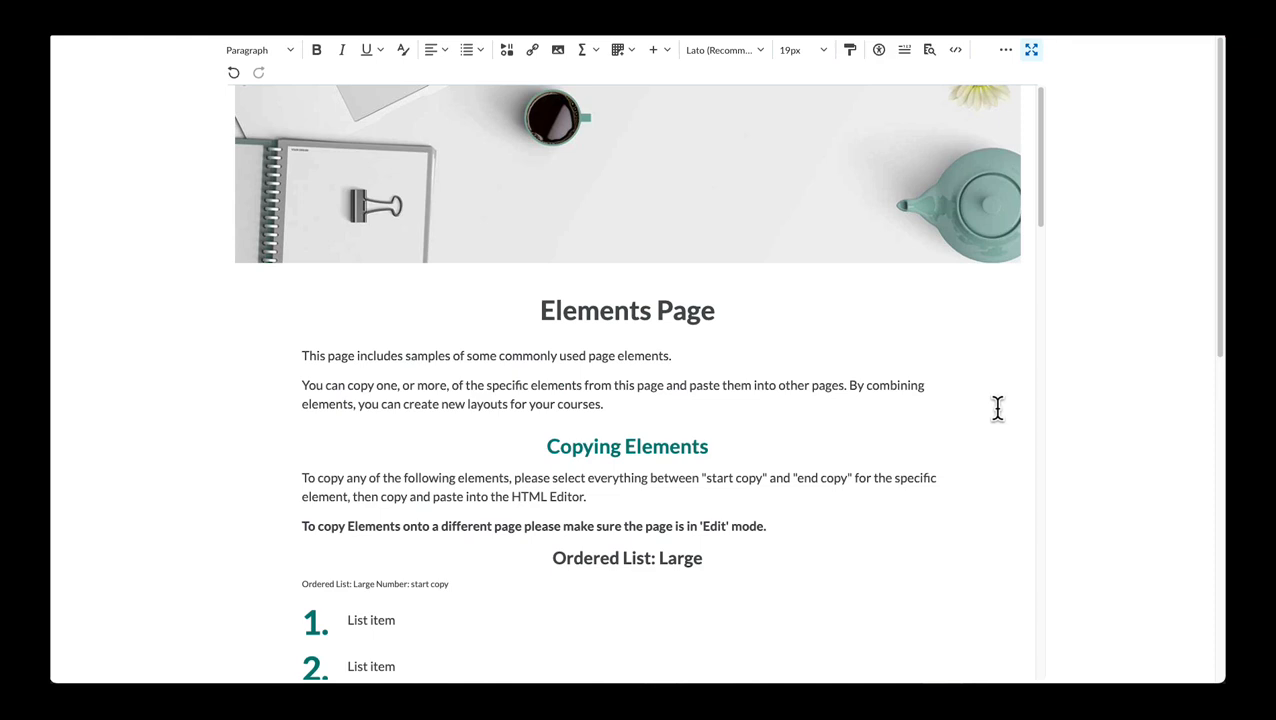
scroll(997, 407, down, 3)
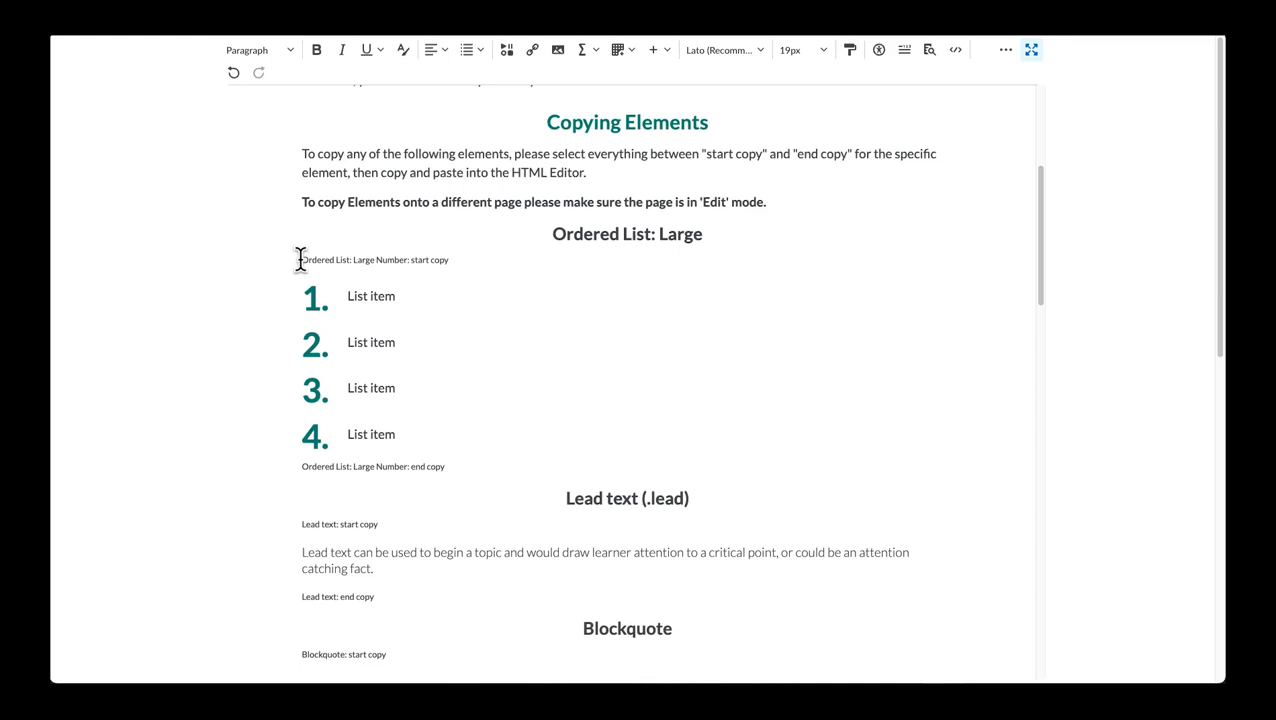
drag(300, 259, 459, 461)
key(ctrl+c)
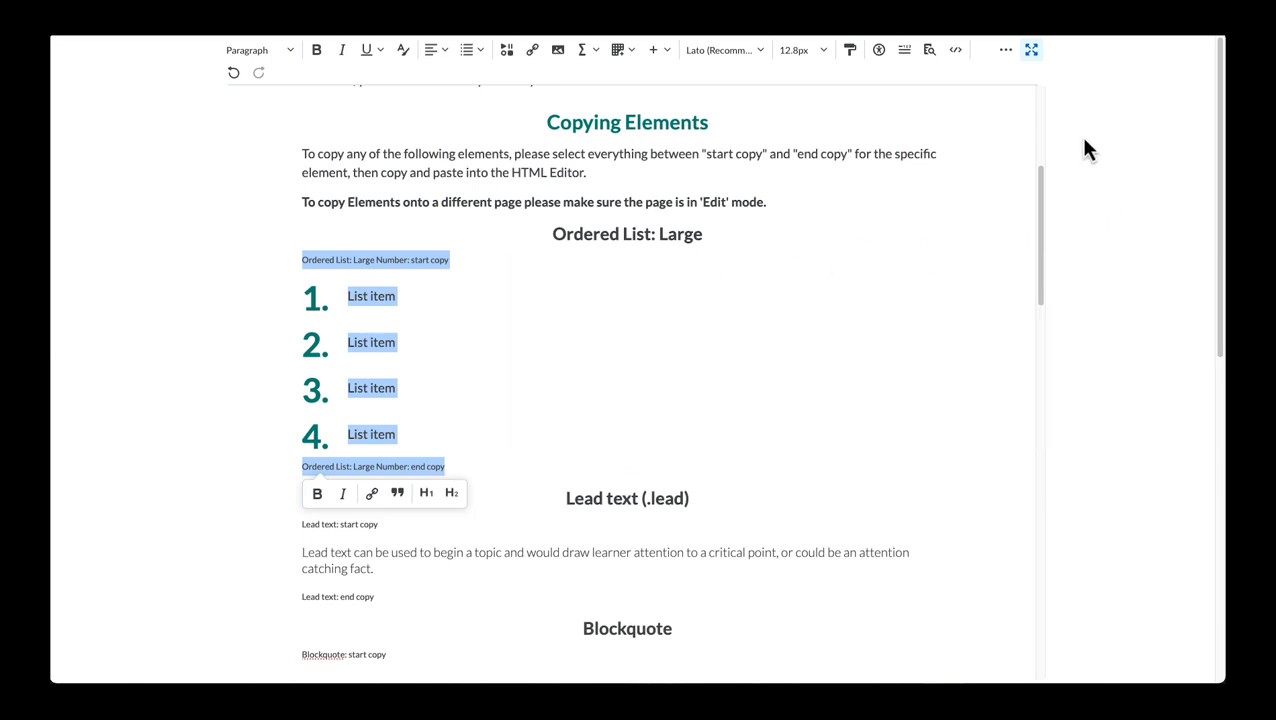
Discard the untitled new page and open My New demo page for editing in full screen.
click(1031, 50)
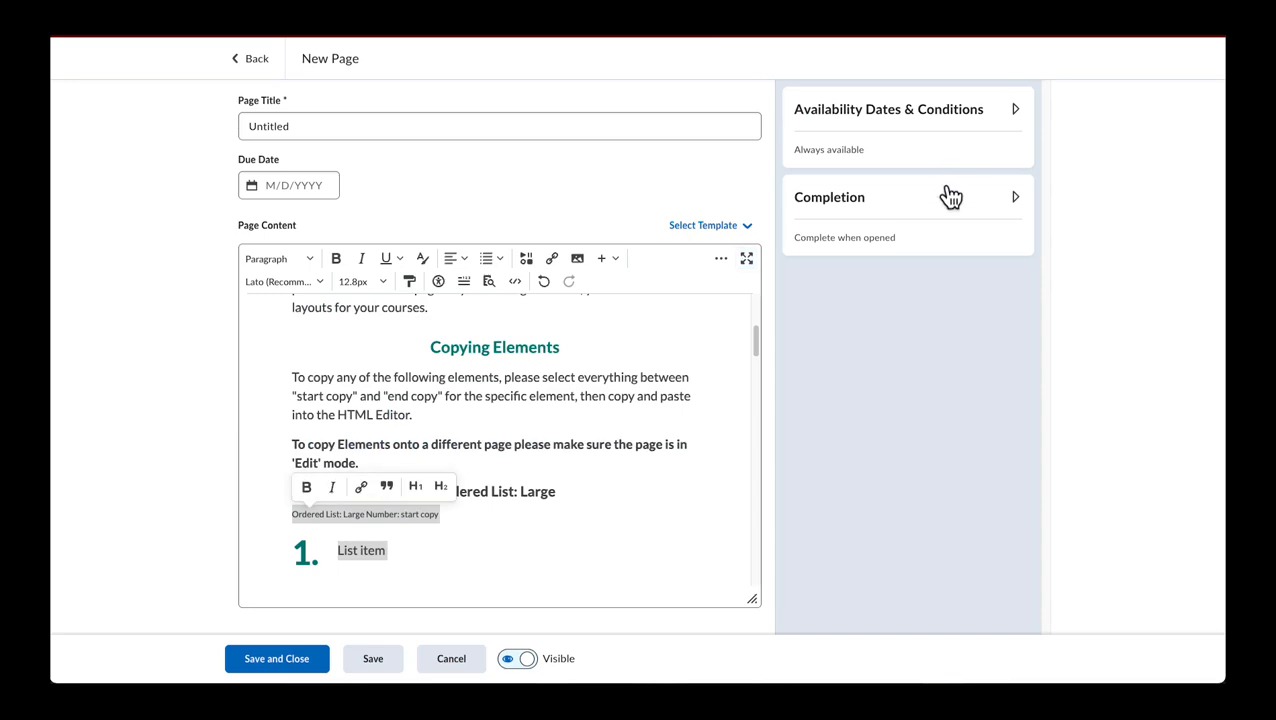
click(463, 668)
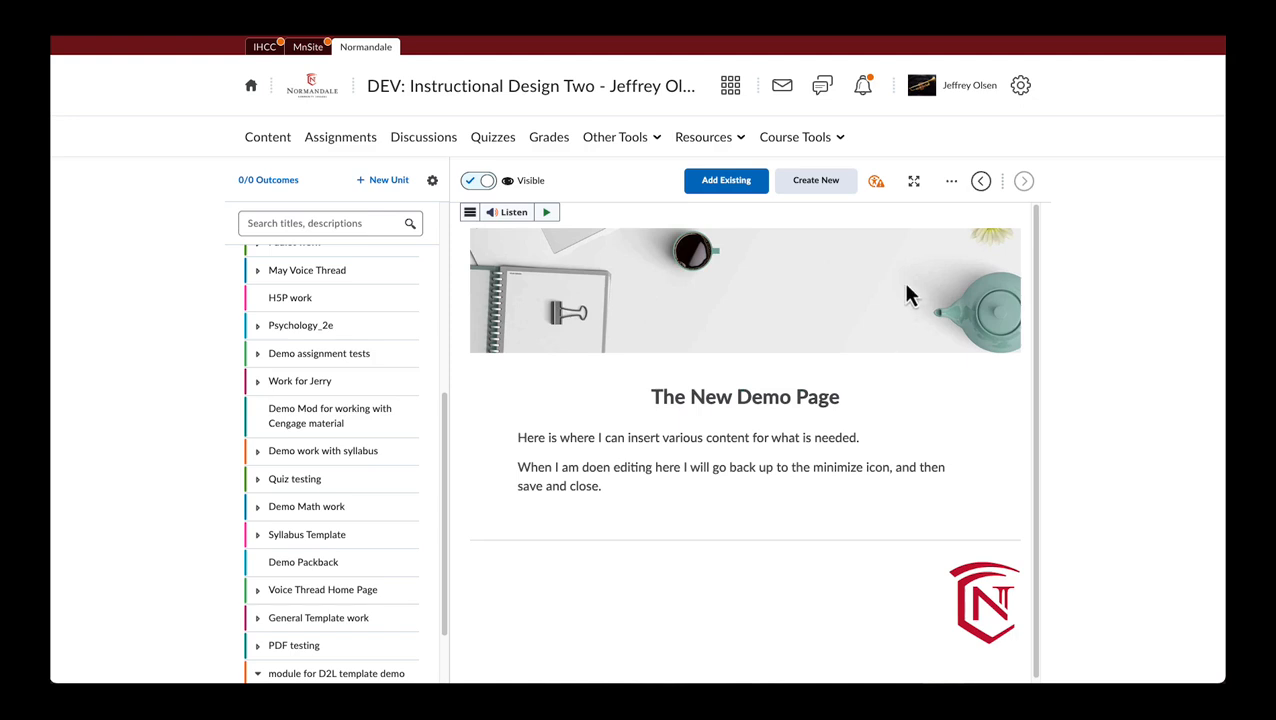
click(951, 184)
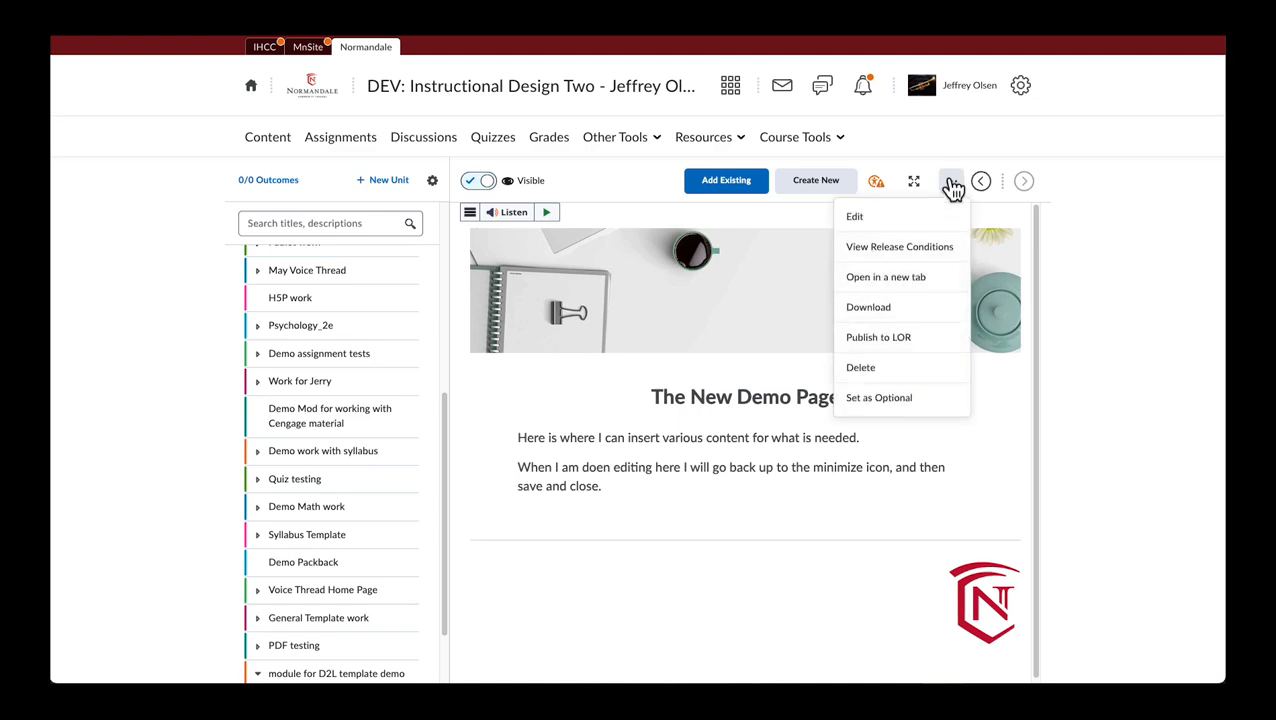
click(887, 229)
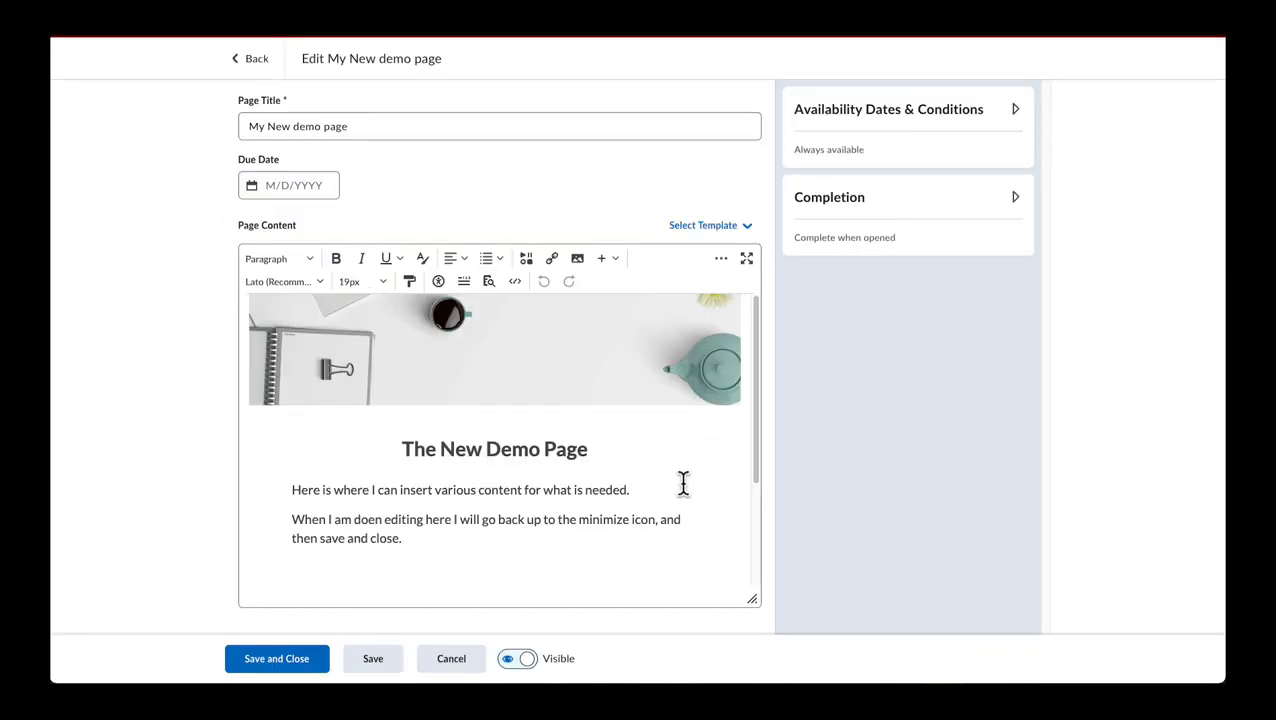
click(748, 260)
Paste the copied ordered list below the last paragraph of the demo page, leaving blank space above it.
click(835, 390)
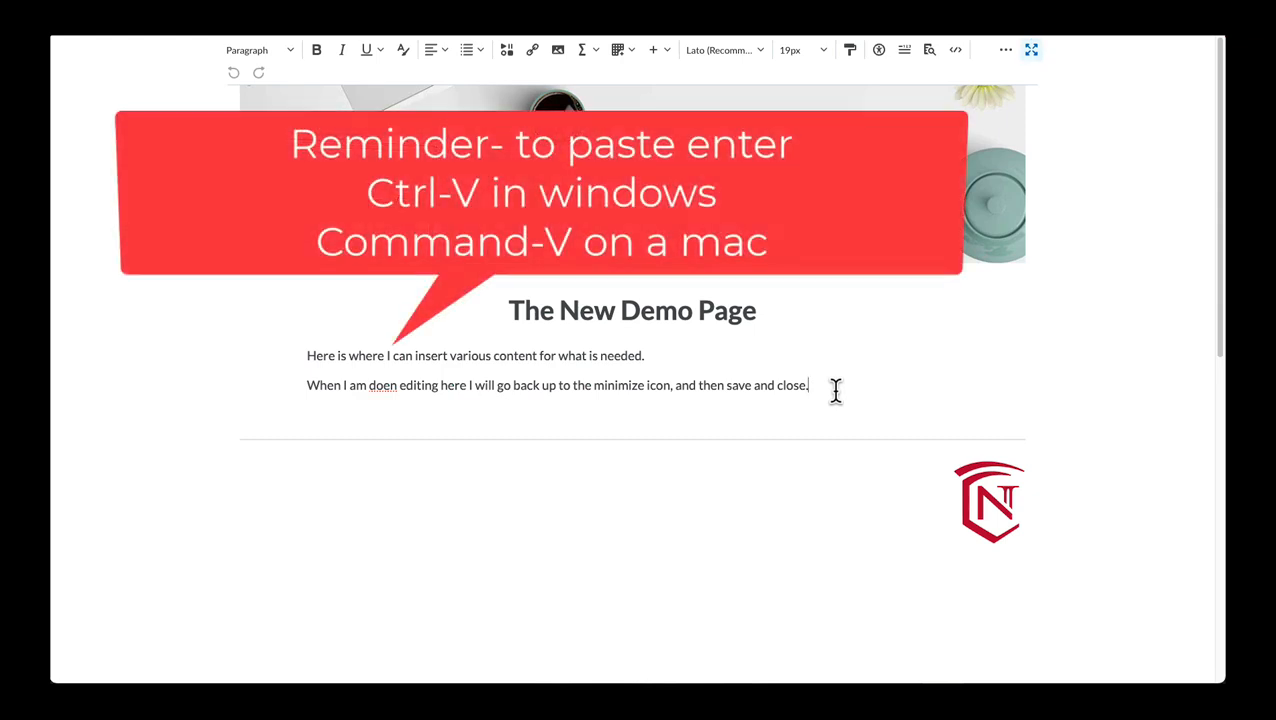
key(Return)
key(Return)
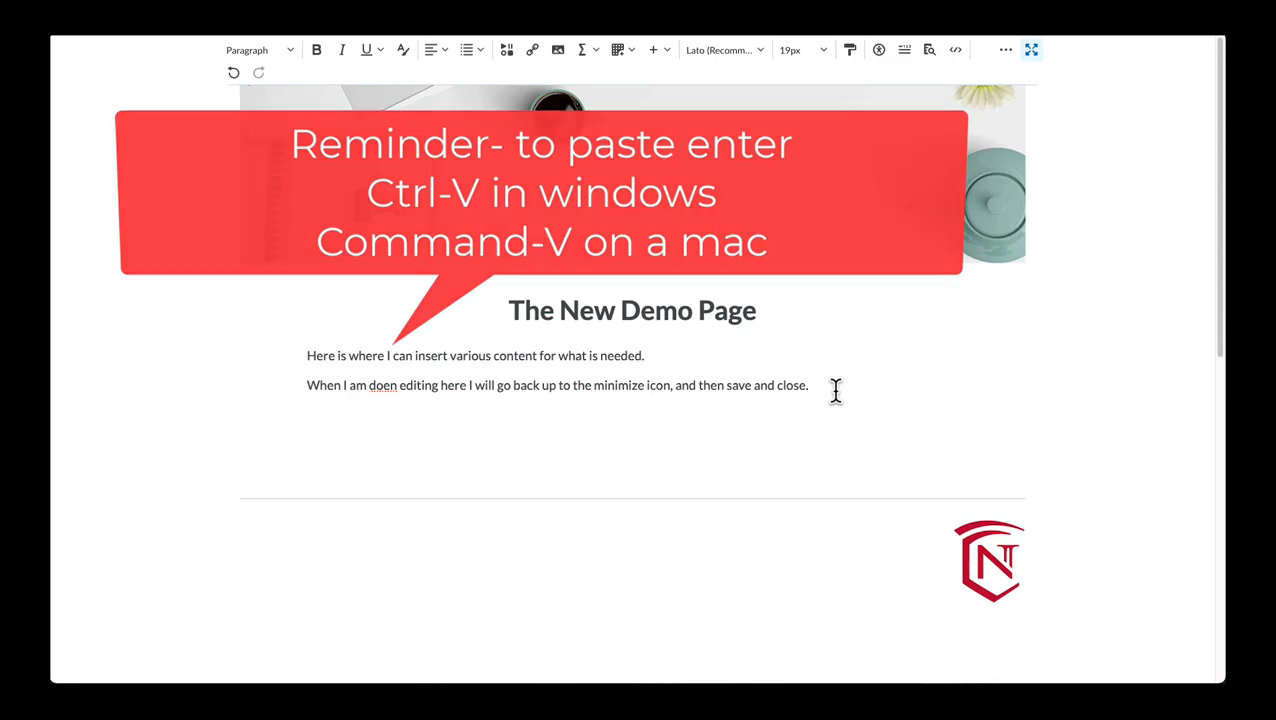
key(ctrl+v)
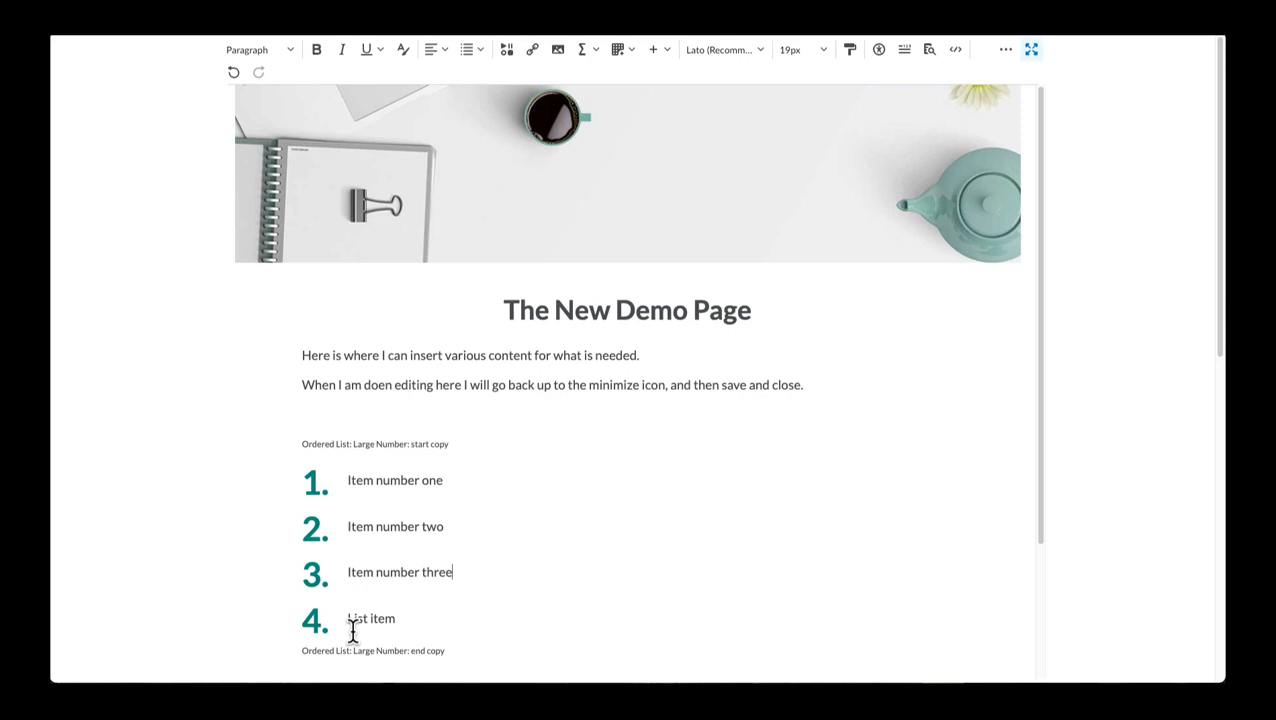
Add an empty fifth item to the pasted list, and delete both that item and the fourth one.
click(409, 621)
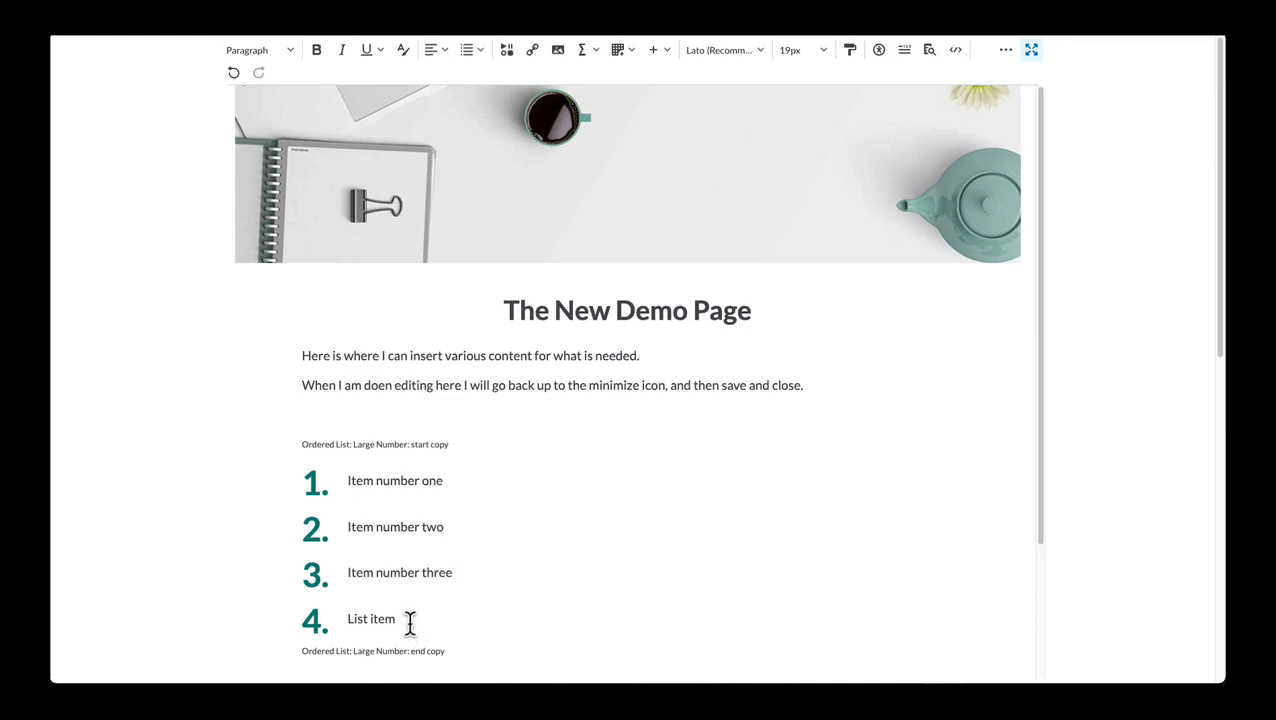
key(Return)
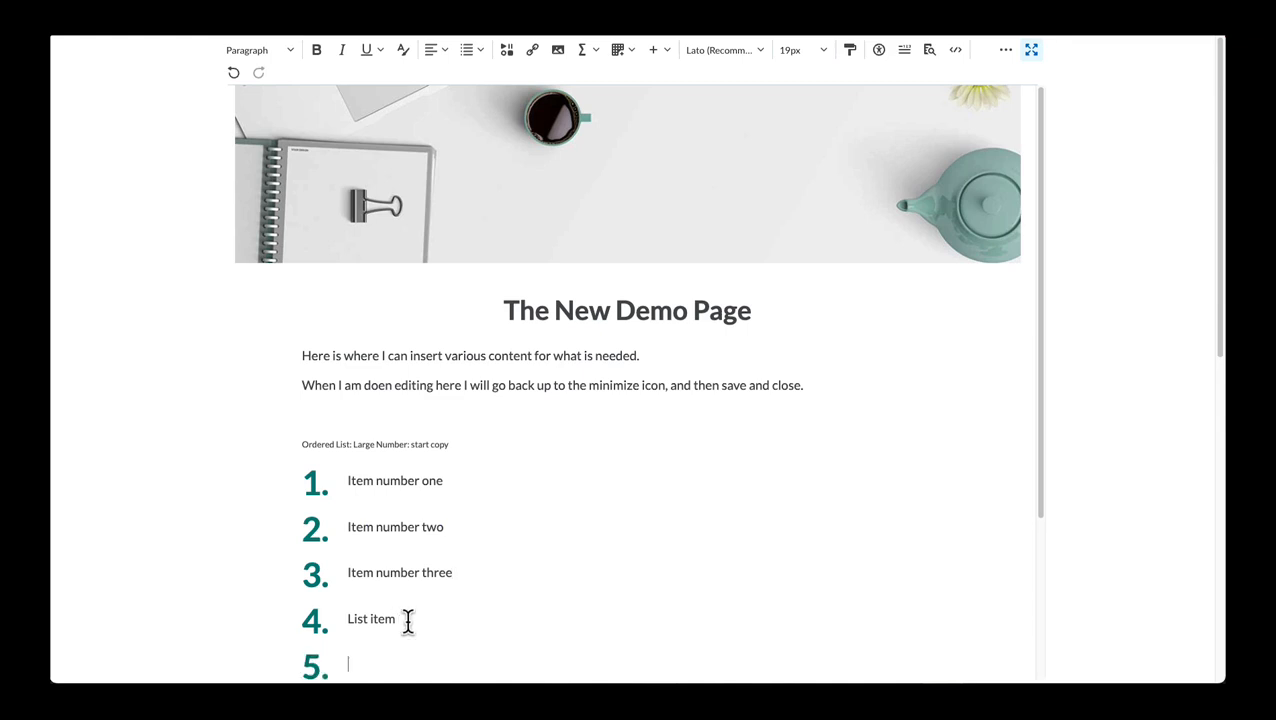
scroll(533, 580, down, 3)
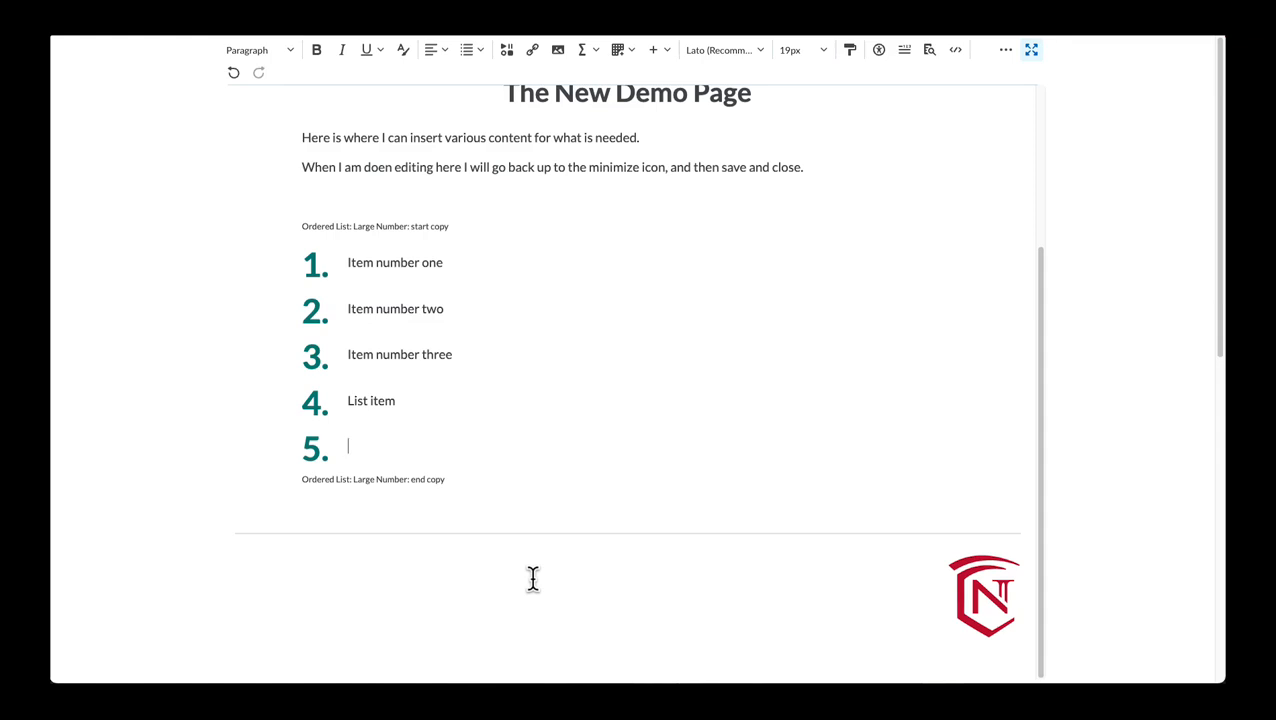
key(BackSpace)
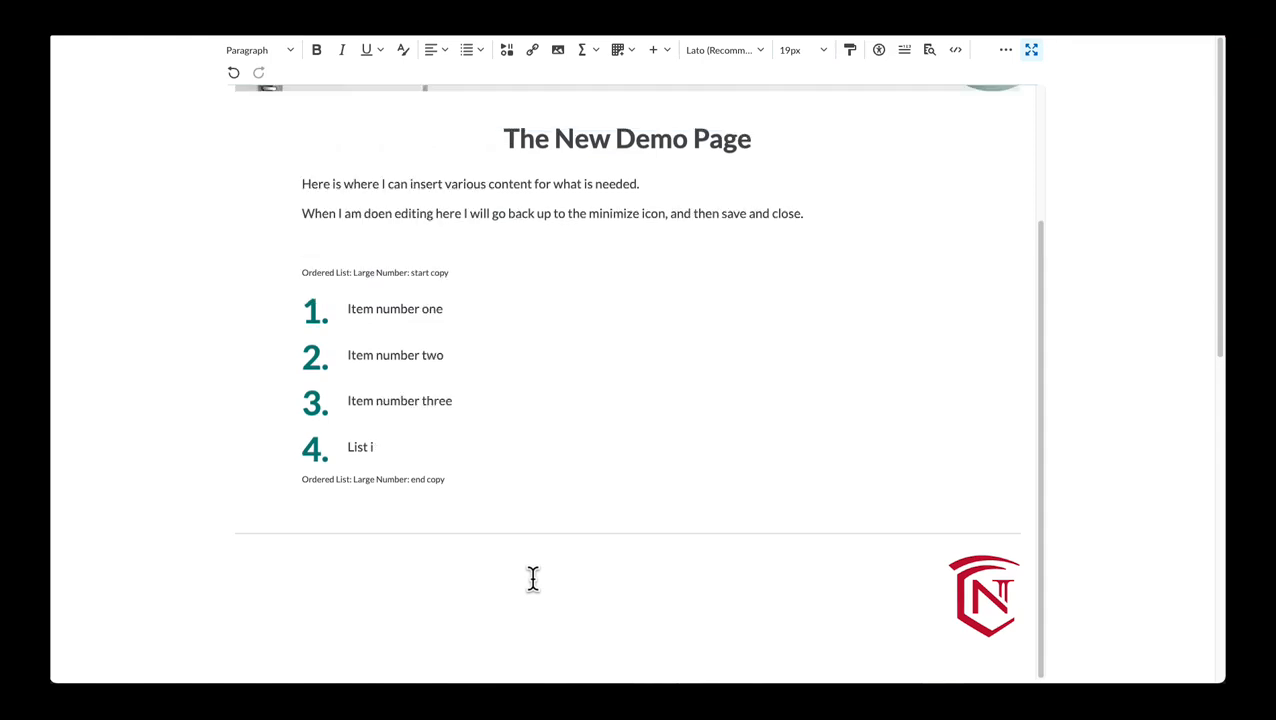
key(BackSpace)
key(BackSpace)
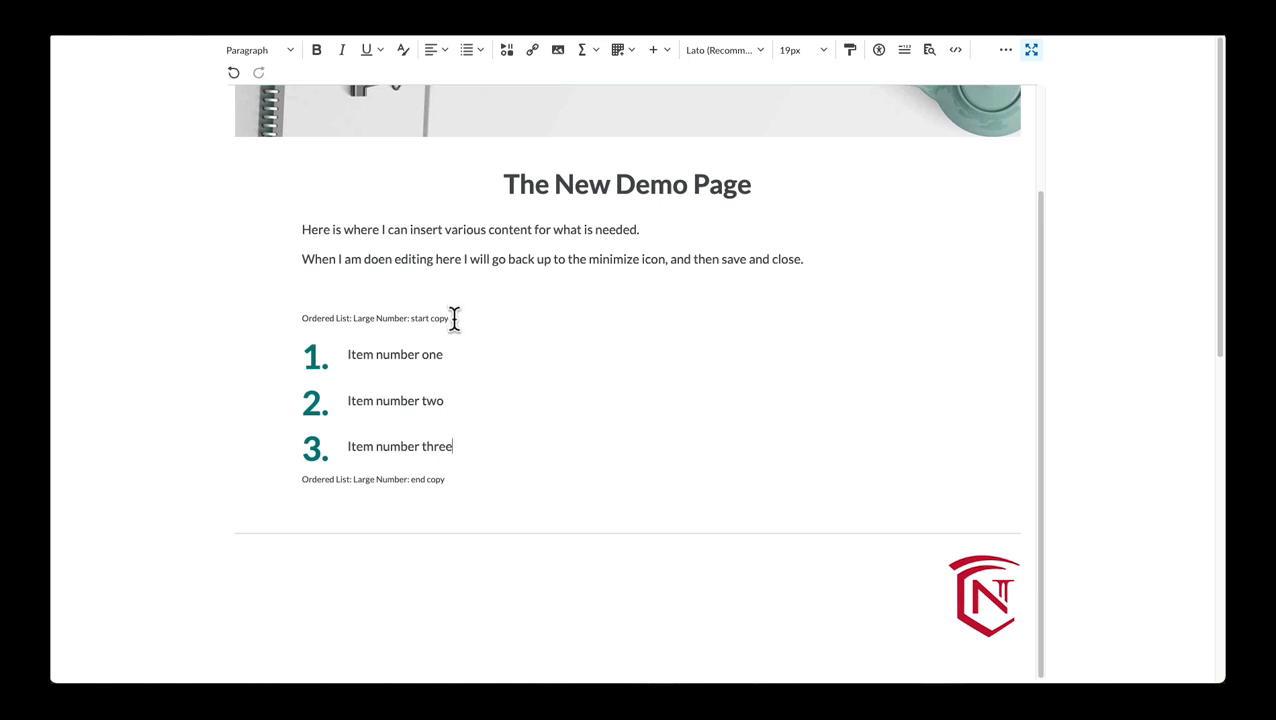
Delete the "Ordered List: Large Number" start copy and end copy lines around the list.
drag(450, 319, 296, 322)
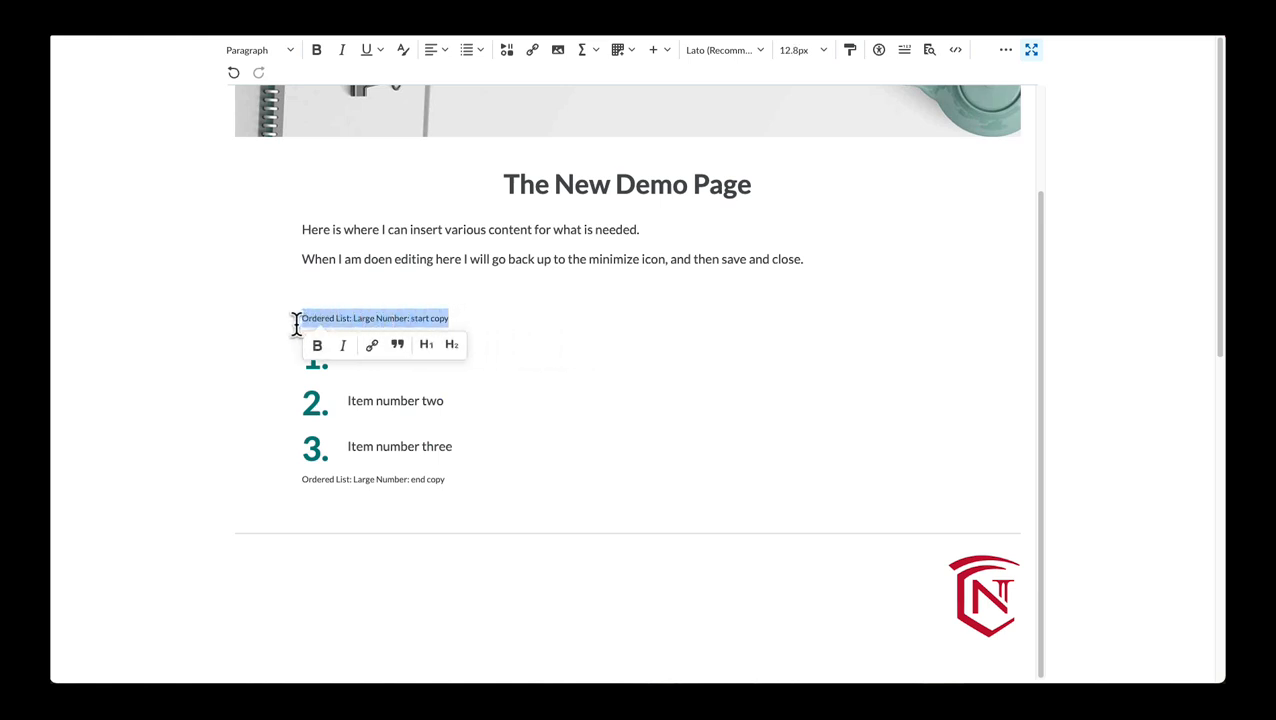
key(BackSpace)
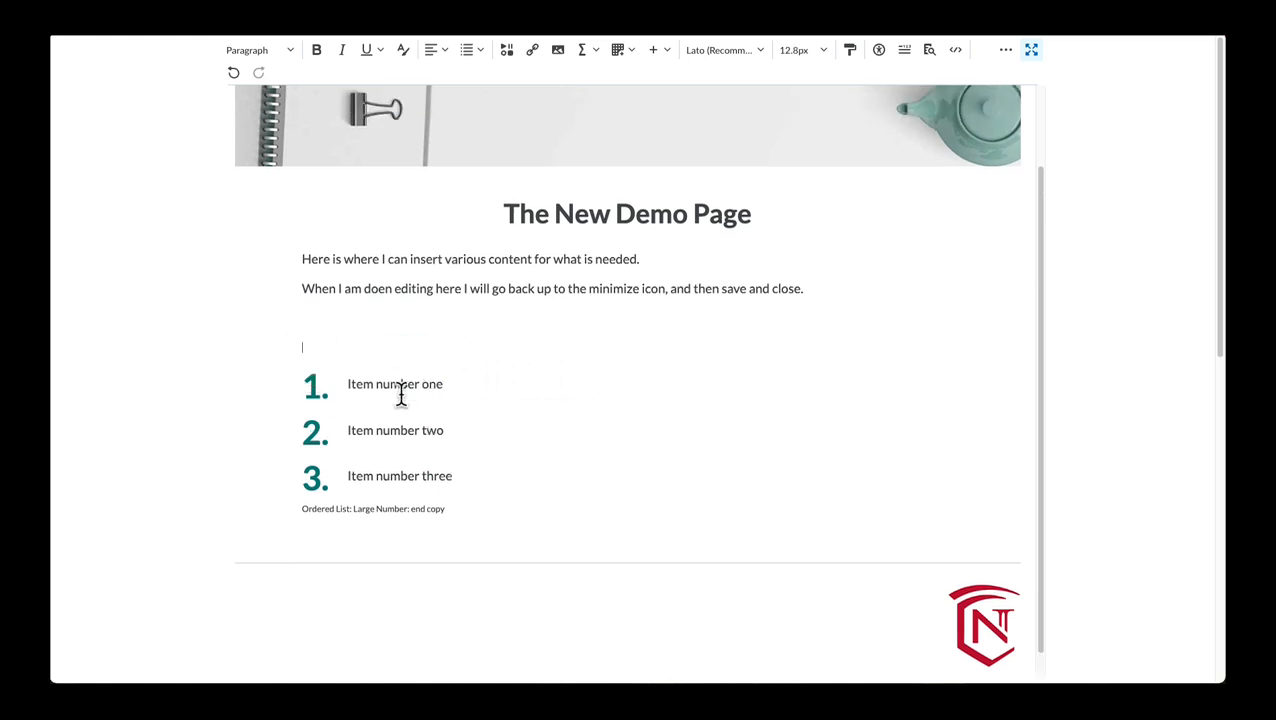
drag(448, 510, 297, 514)
key(BackSpace)
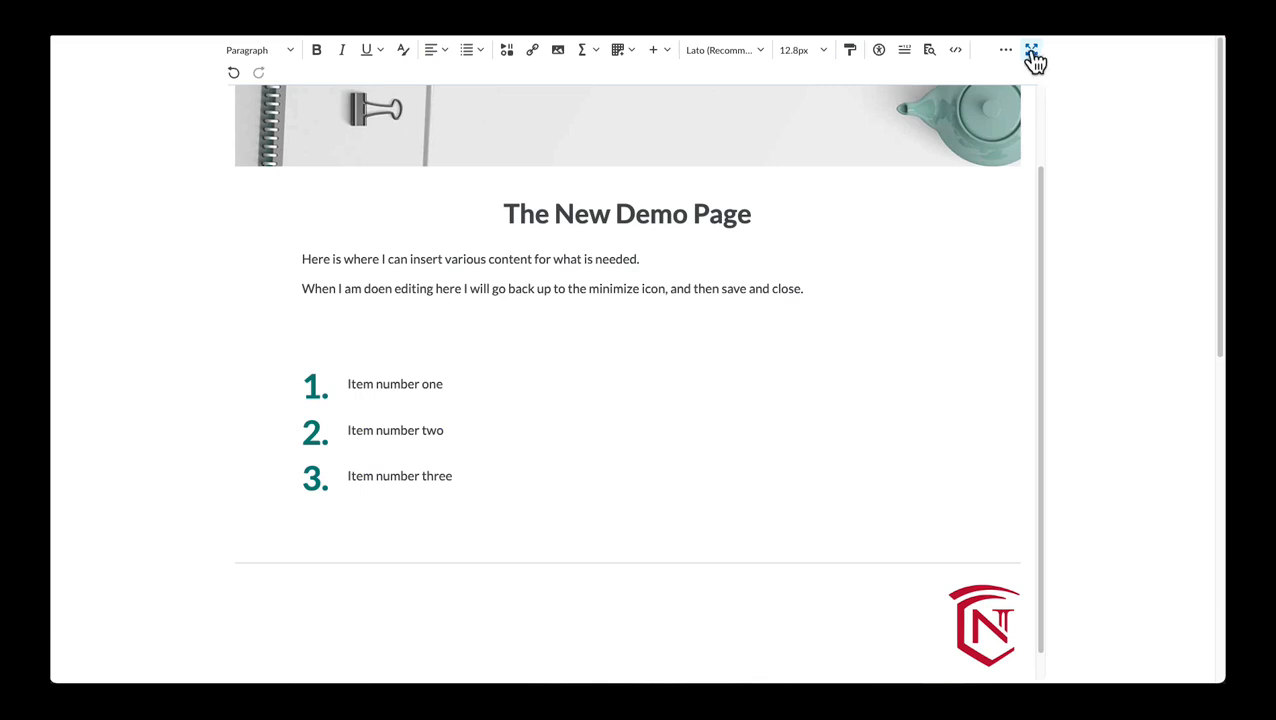
Leave the full-screen editor, save and close the demo page, and check the published list.
click(1031, 52)
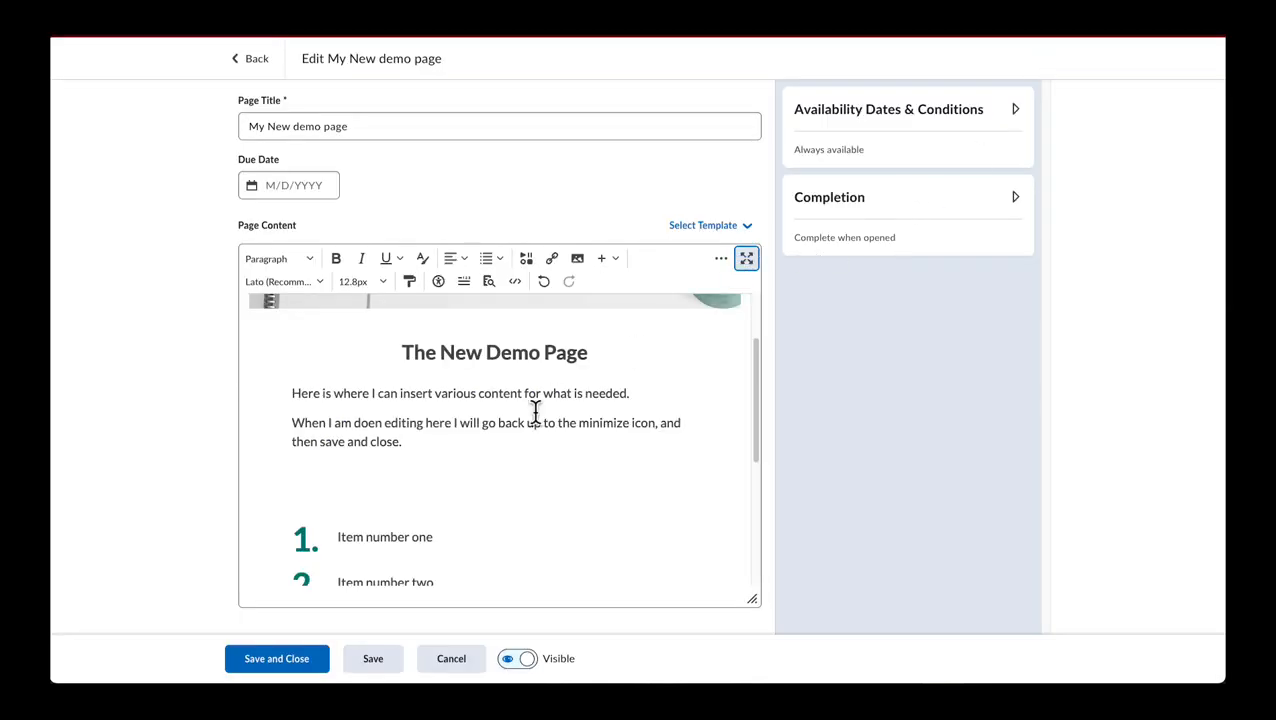
click(290, 668)
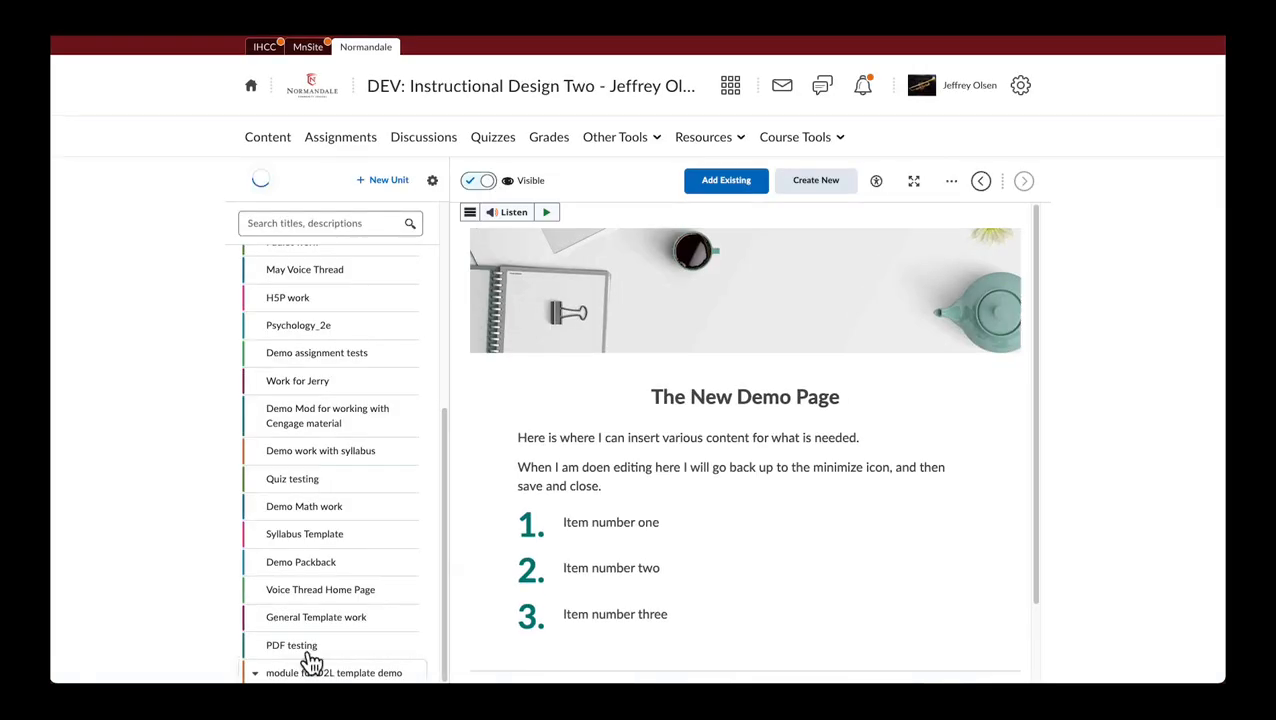
scroll(993, 510, down, 3)
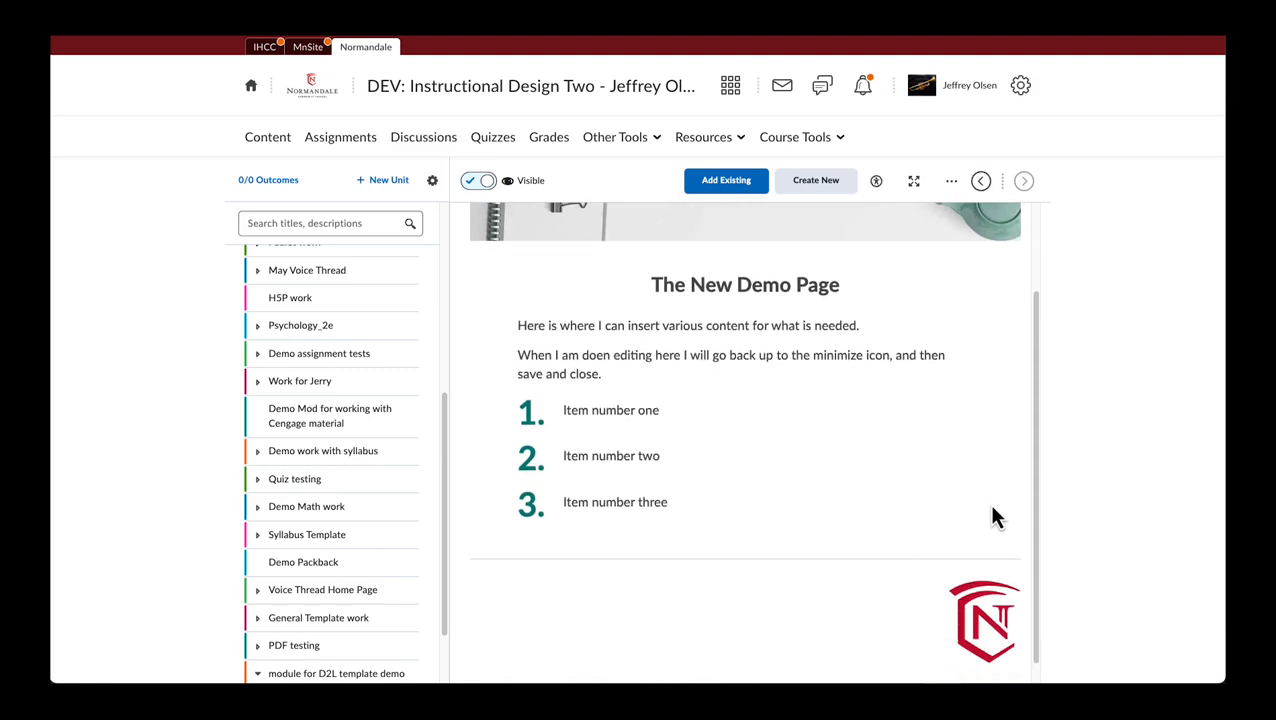